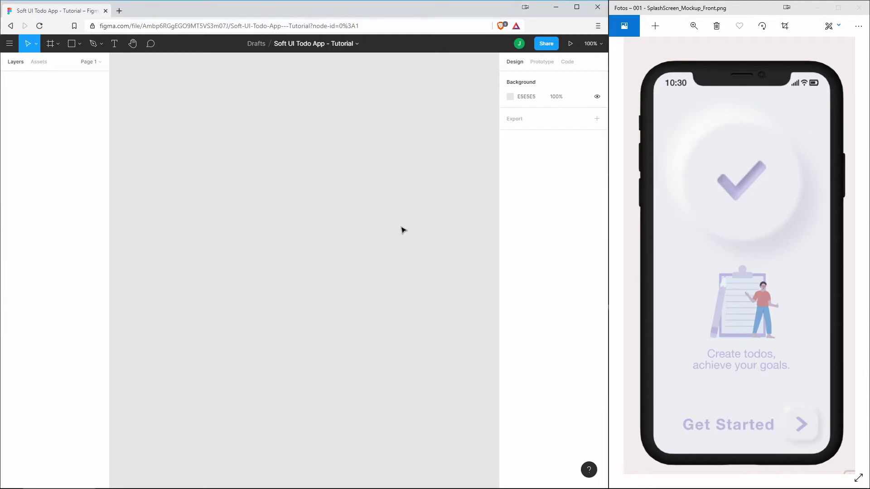
# Step: Create an iPhone 11 Pro / X (375×812) frame from the Frame presets
pyautogui.click(58, 44)
pyautogui.click(58, 65)
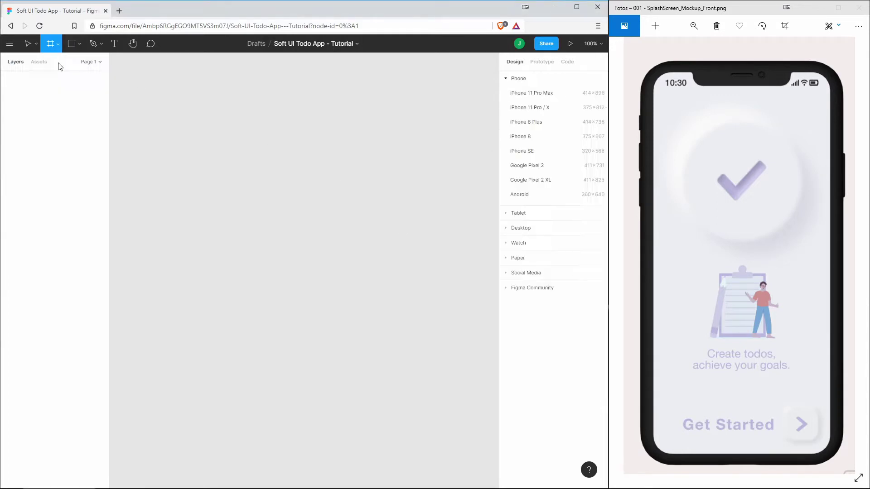
pyautogui.click(529, 108)
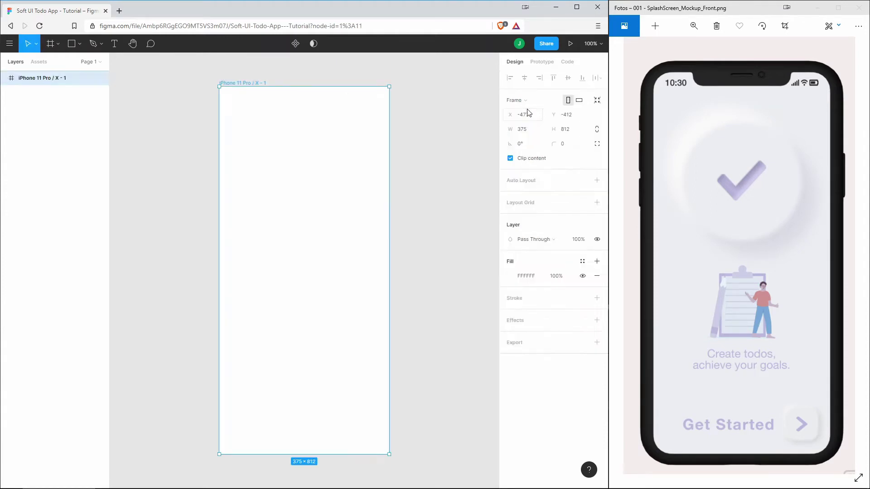
# Step: Add a Columns layout grid to the frame with count 6 and a 25 px margin
pyautogui.click(596, 203)
pyautogui.click(510, 218)
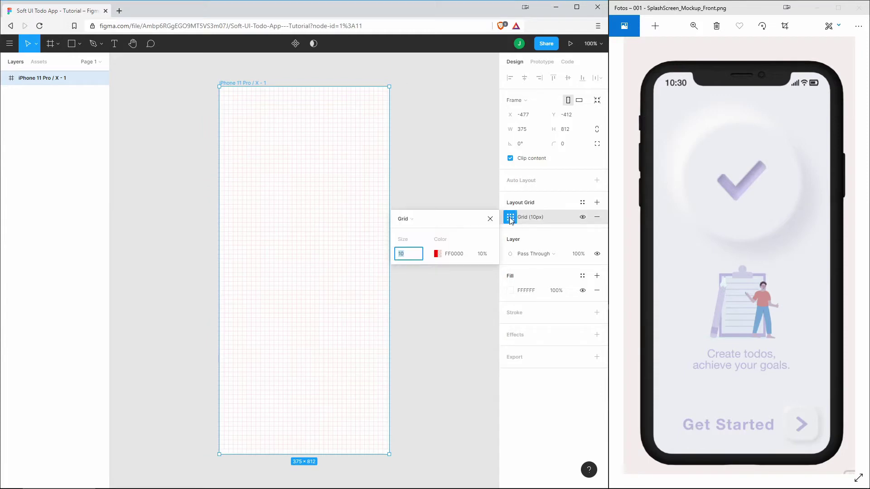
pyautogui.click(415, 221)
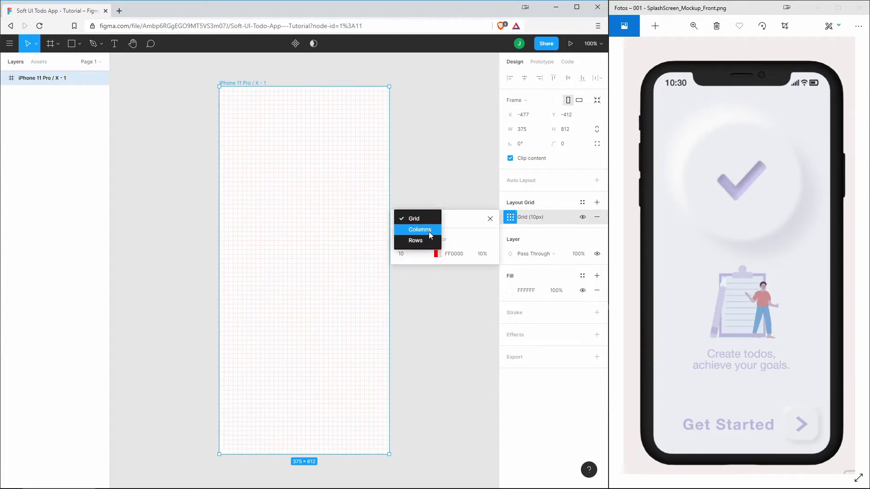
pyautogui.click(429, 232)
pyautogui.click(402, 254)
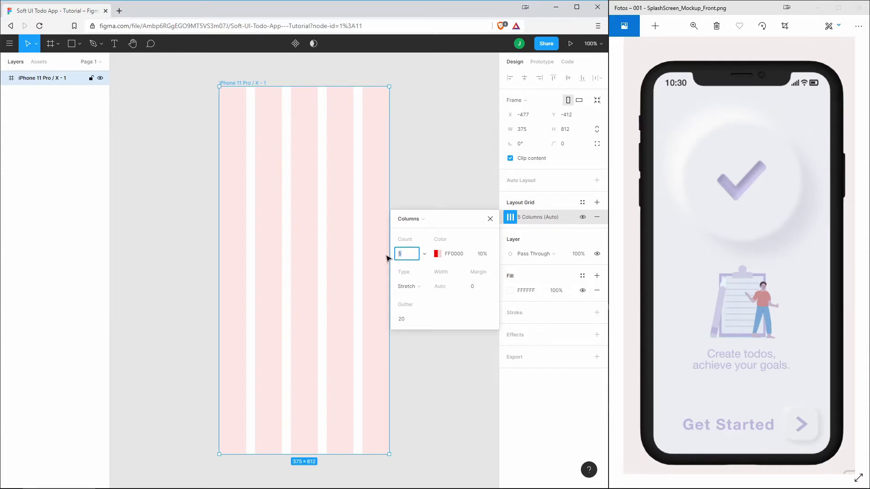
pyautogui.write('6')
pyautogui.click(479, 288)
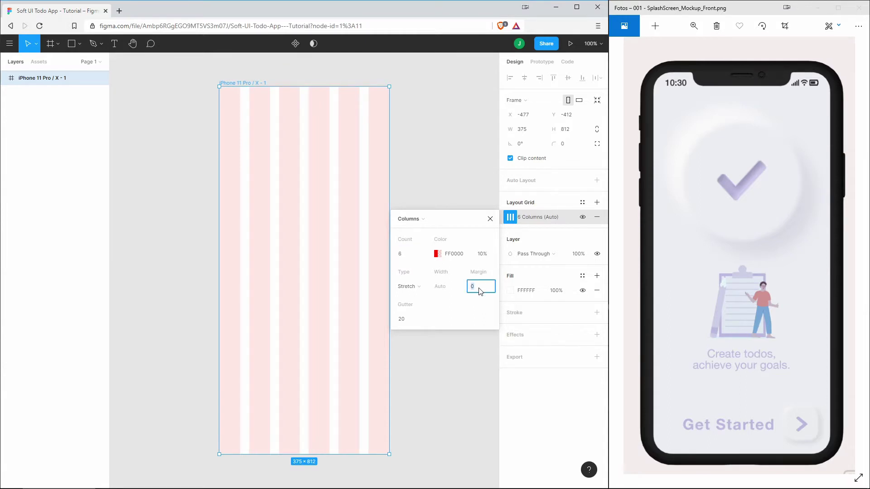
pyautogui.write('25')
pyautogui.press('Return')
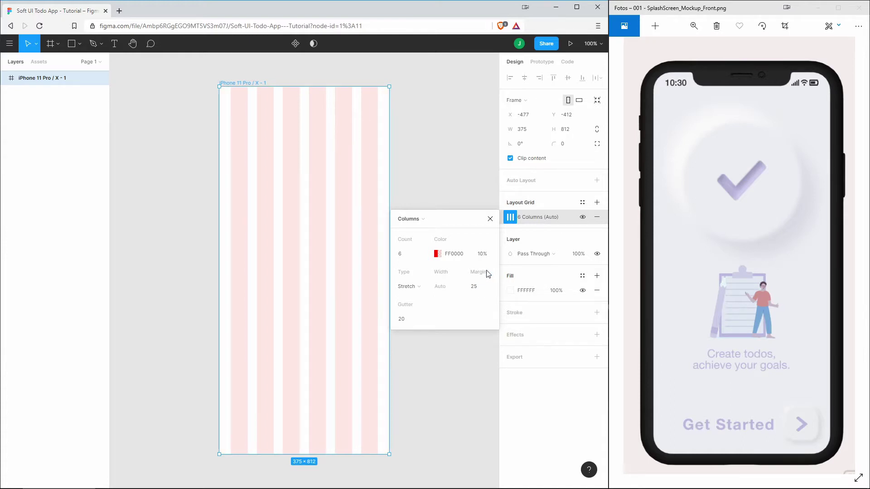
pyautogui.click(489, 220)
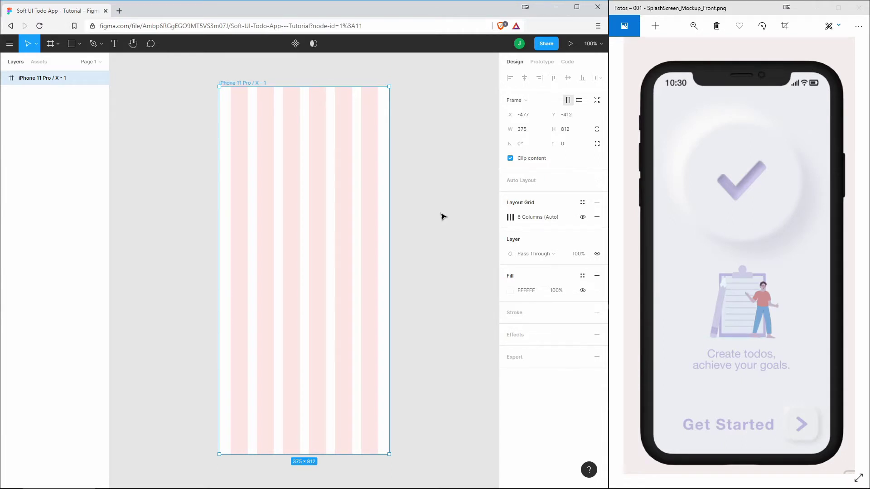
pyautogui.click(585, 219)
pyautogui.click(584, 219)
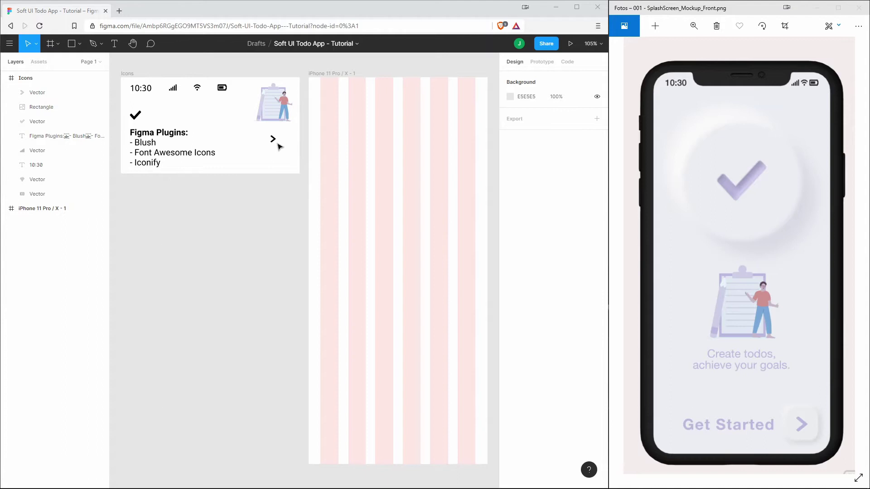
# Step: Move the battery icon into the iPhone frame's top right and preview the frame
pyautogui.scroll(-1, 280, 146)
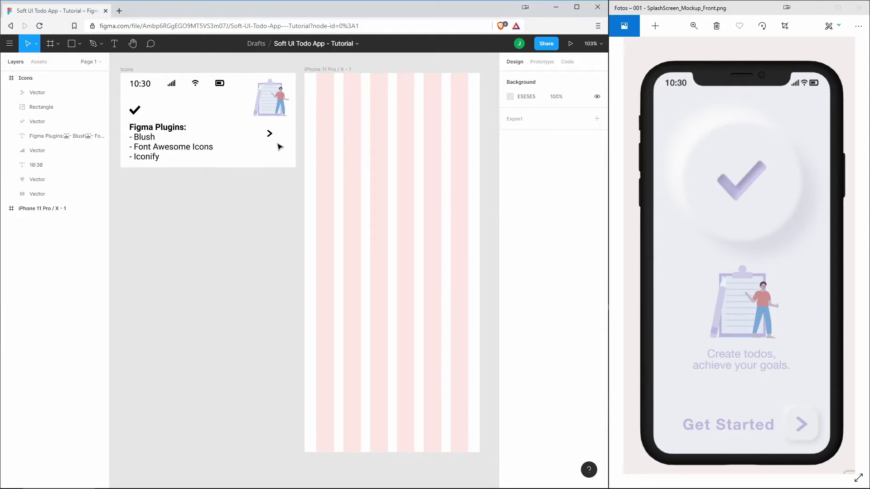
pyautogui.moveTo(219, 85); pyautogui.dragTo(463, 89)
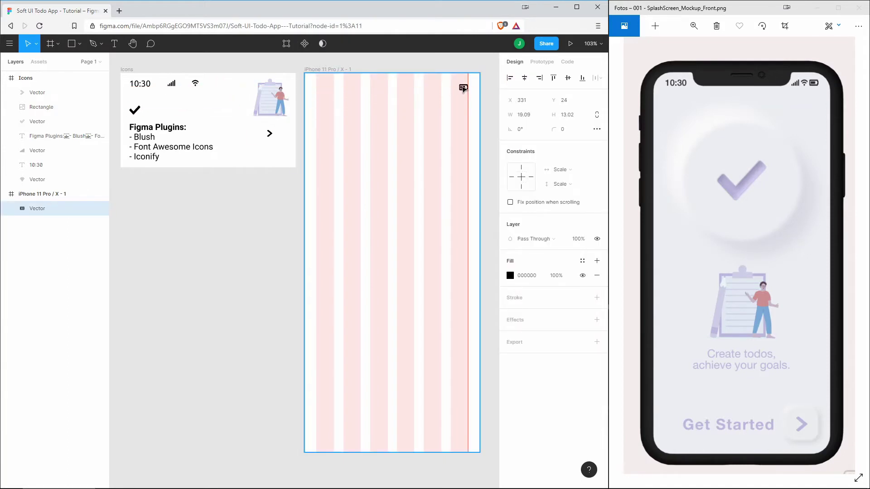
pyautogui.click(462, 131)
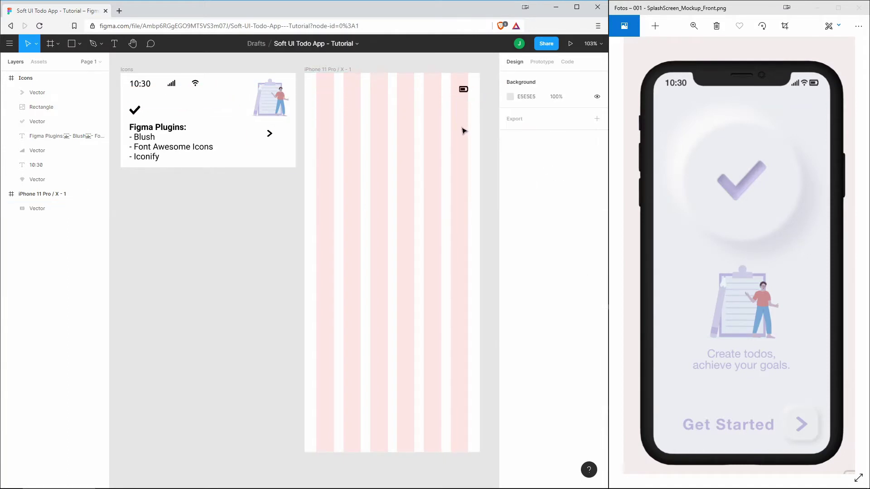
pyautogui.click(332, 71)
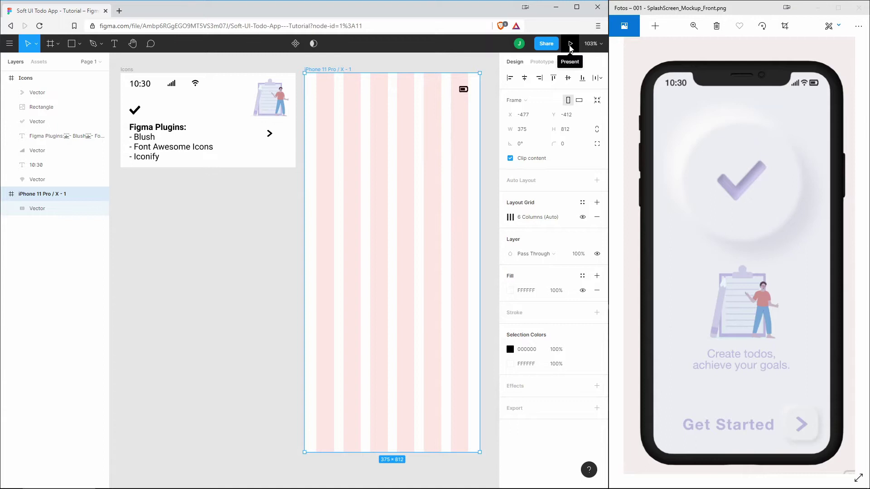
pyautogui.click(570, 44)
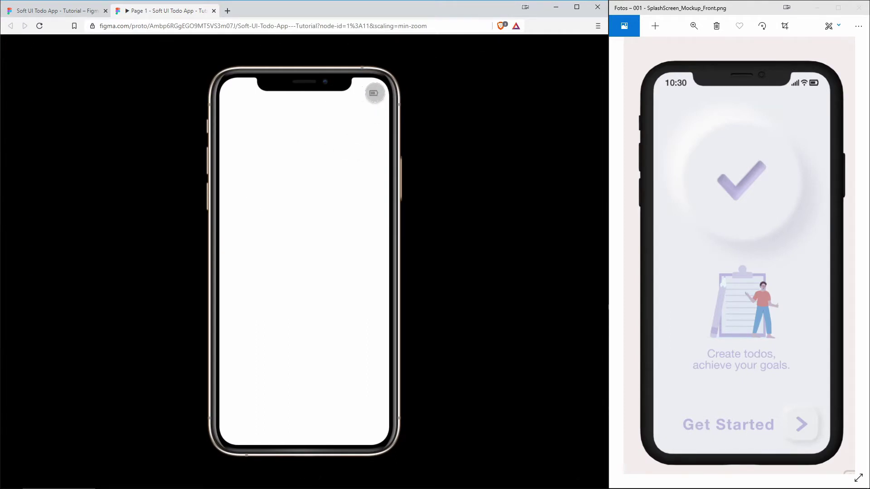
pyautogui.click(72, 11)
# Step: Set the battery icon's Y to 20, then to 17, checking each in the preview
pyautogui.click(463, 90)
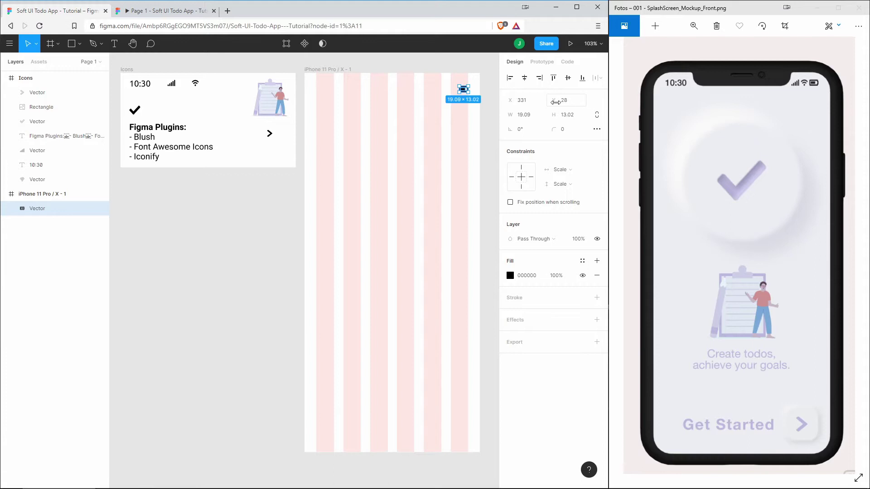
pyautogui.click(572, 104)
pyautogui.write('20')
pyautogui.press('Return')
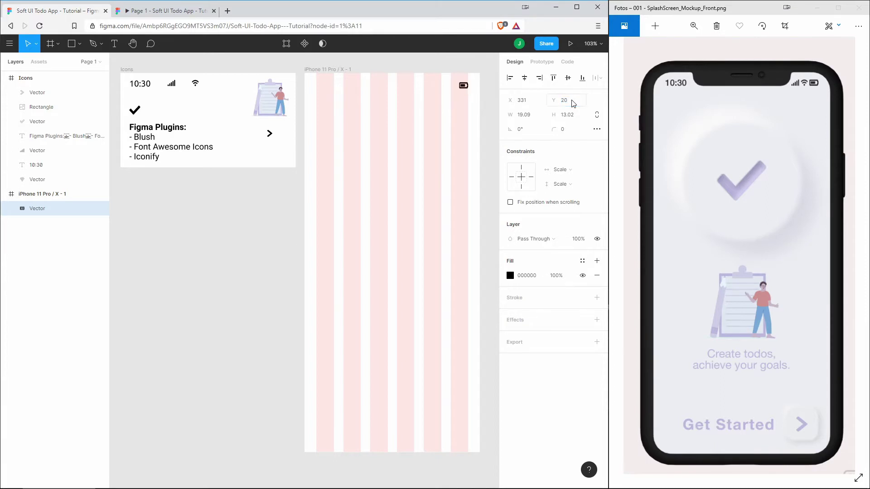
pyautogui.click(176, 10)
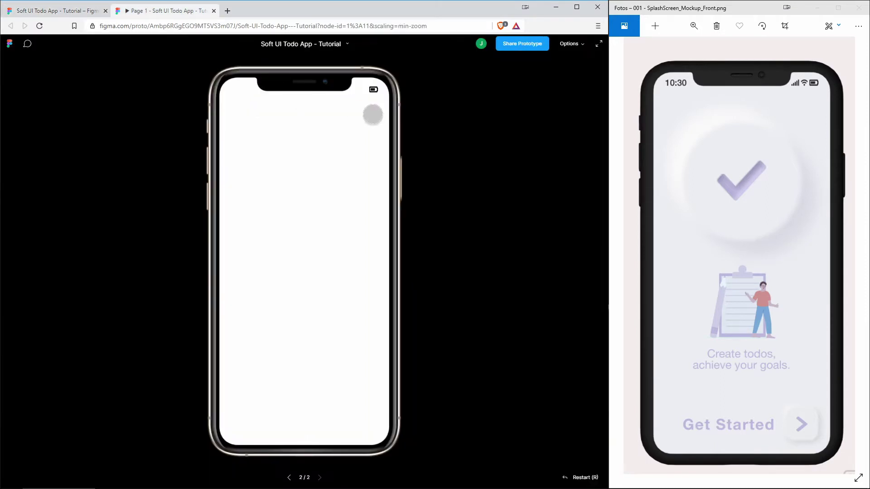
pyautogui.click(46, 10)
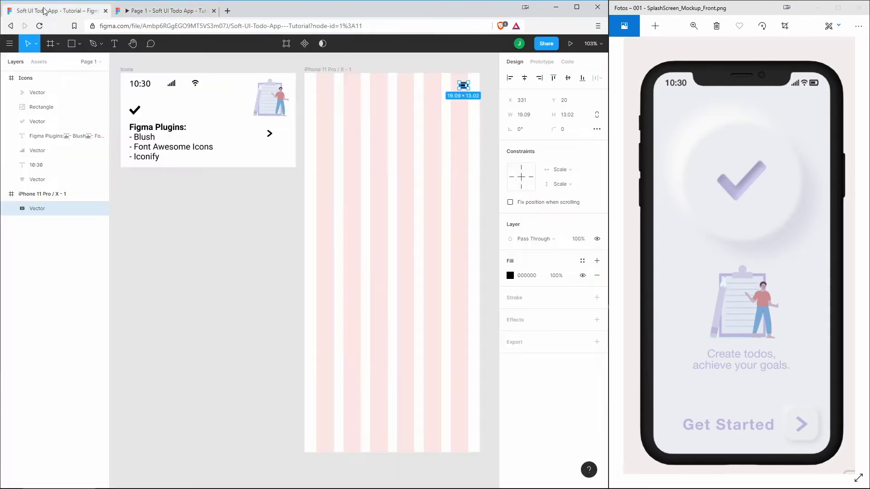
pyautogui.click(568, 103)
pyautogui.write('17')
pyautogui.press('Return')
pyautogui.click(186, 11)
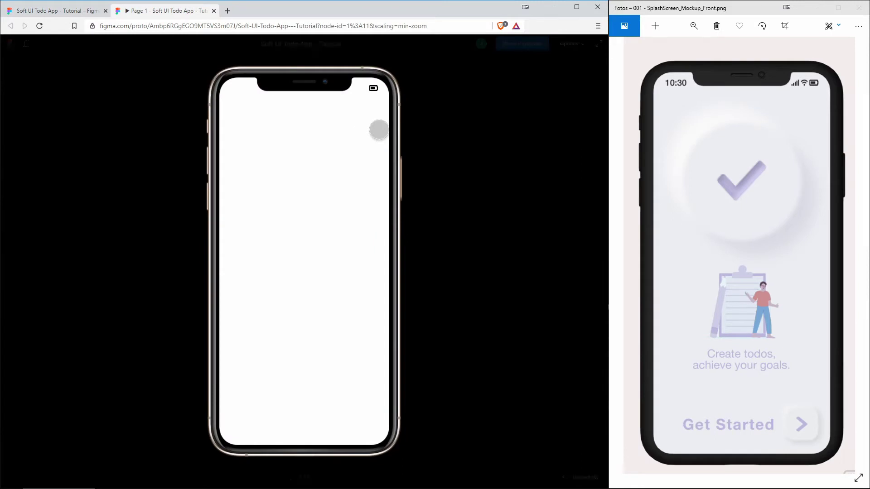
pyautogui.click(66, 13)
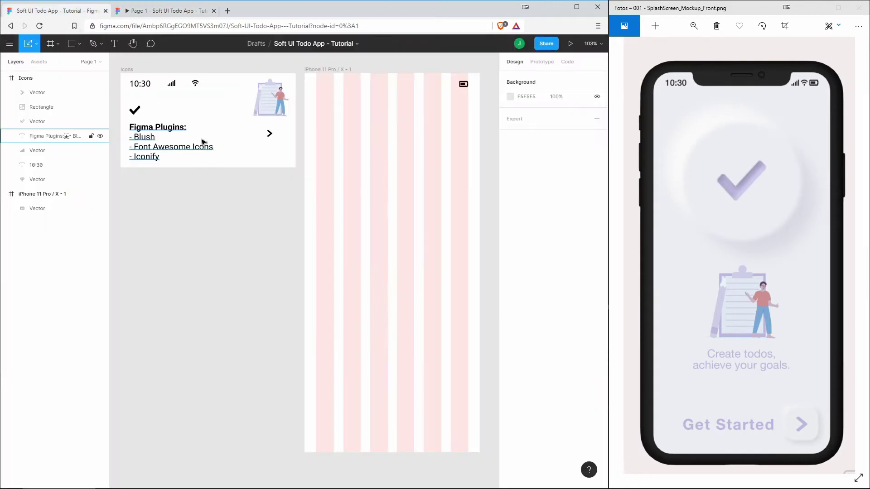
# Step: Place the wifi and signal icons beside the battery and check them in the preview
pyautogui.moveTo(195, 83); pyautogui.dragTo(455, 86)
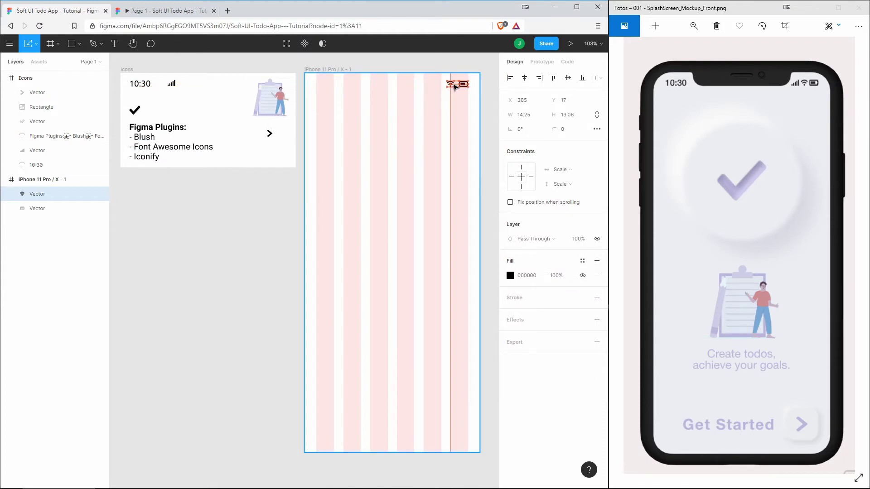
pyautogui.moveTo(454, 87); pyautogui.dragTo(454, 86)
pyautogui.moveTo(171, 83); pyautogui.dragTo(447, 86)
pyautogui.click(447, 93)
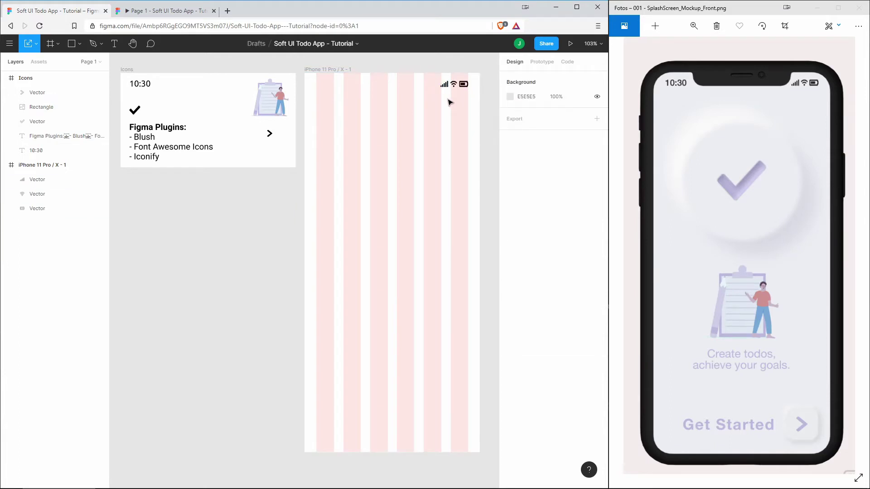
pyautogui.click(145, 10)
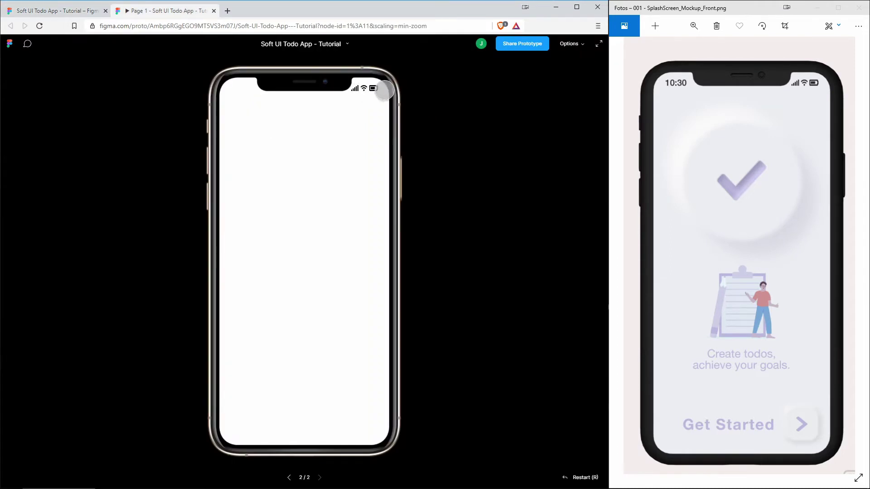
pyautogui.click(55, 12)
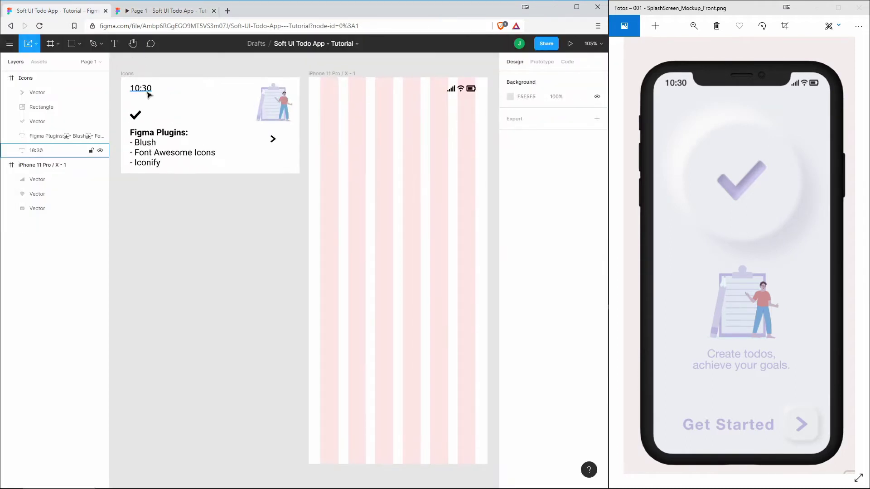
# Step: Move the 10:30 text into the frame, make it Medium weight with Auto Width, and preview it
pyautogui.moveTo(143, 92); pyautogui.dragTo(334, 93)
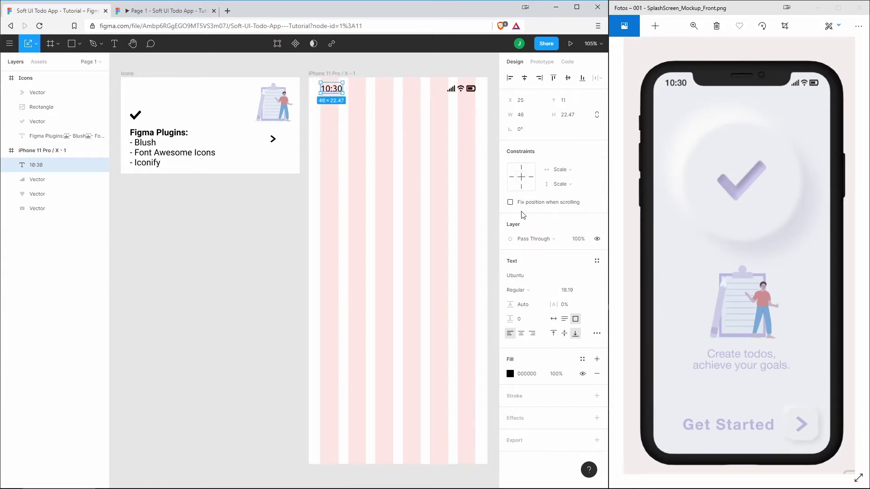
pyautogui.click(551, 289)
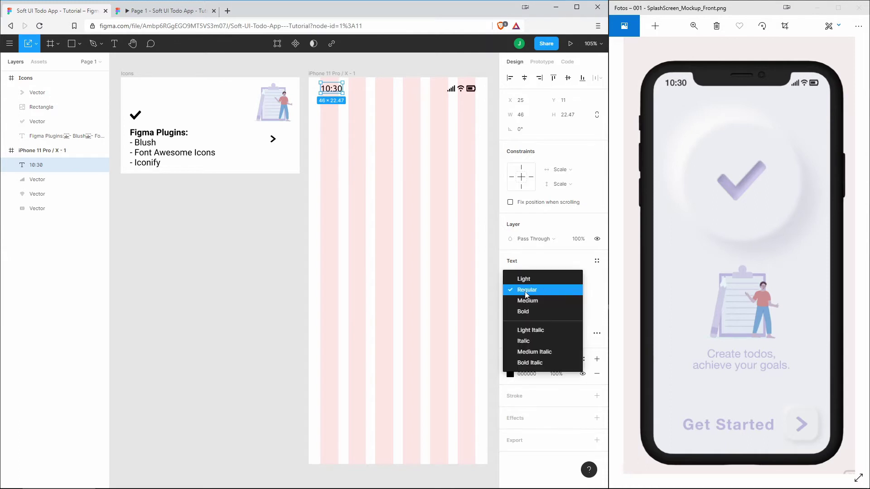
pyautogui.click(531, 302)
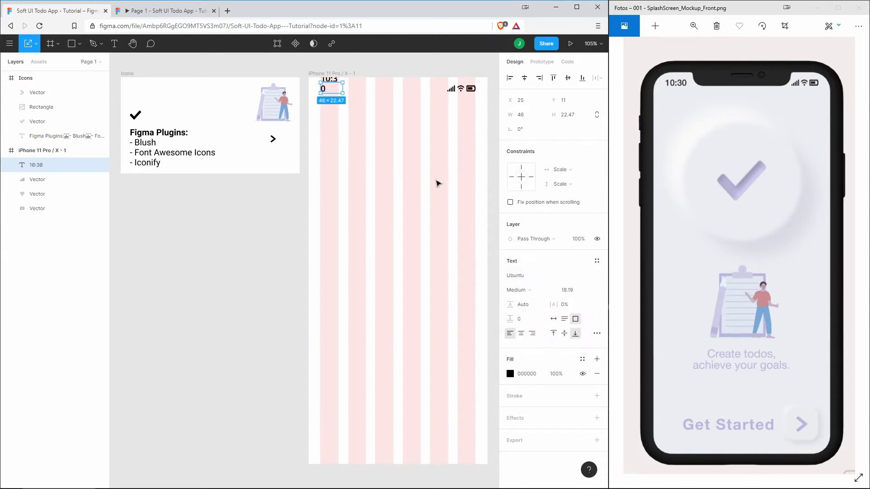
pyautogui.click(554, 321)
pyautogui.click(351, 107)
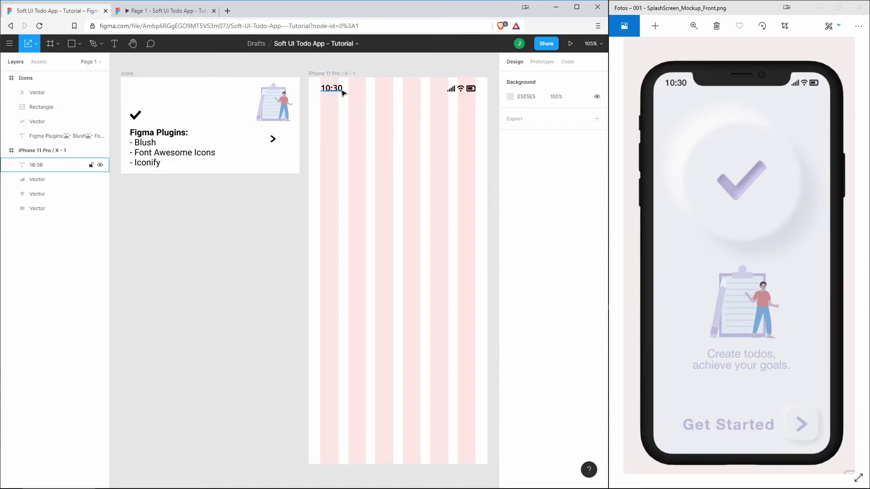
pyautogui.click(171, 10)
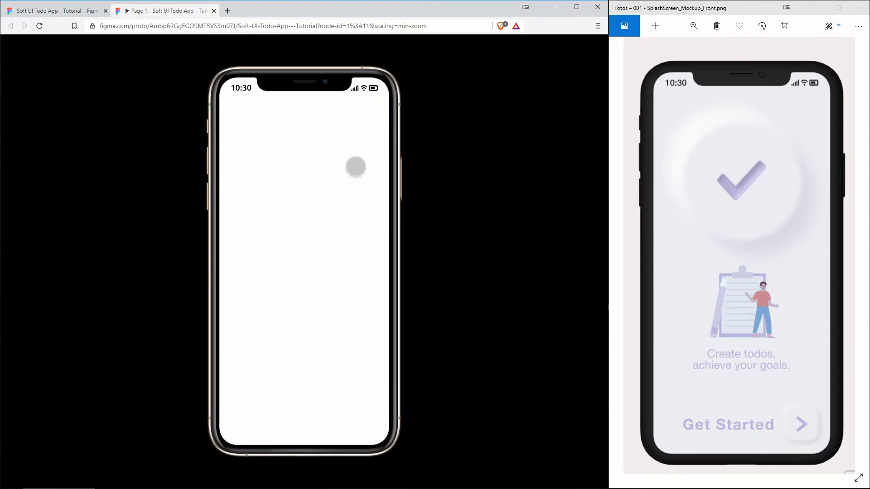
pyautogui.click(57, 11)
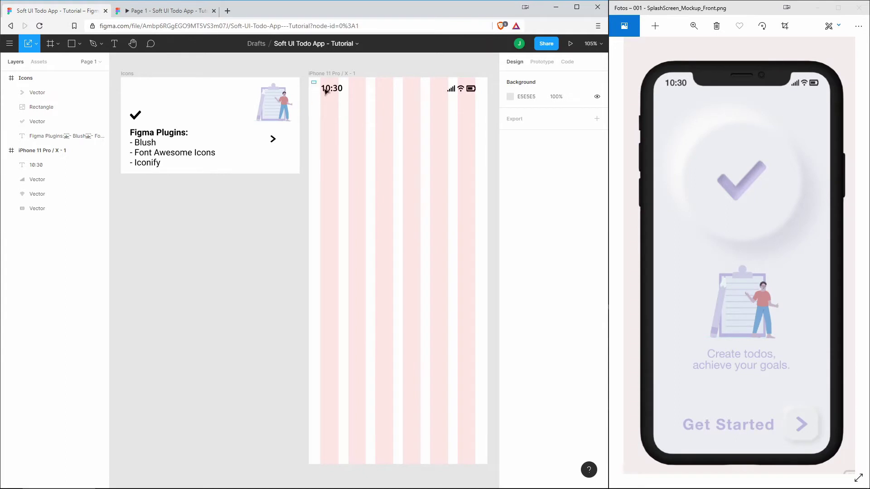
# Step: Group the 10:30 text and three status icons with Ctrl+G and name the group 'Notification Bar'
pyautogui.moveTo(312, 80); pyautogui.dragTo(485, 103)
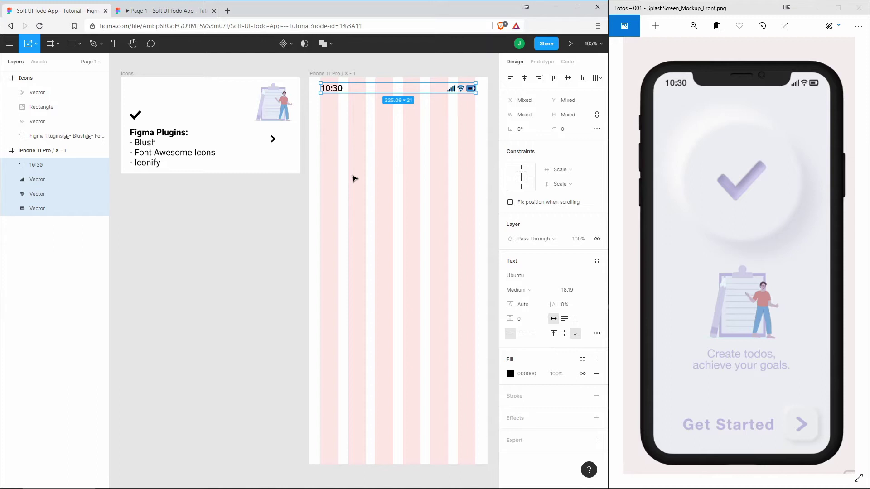
pyautogui.hotkey('ctrl', 'g')
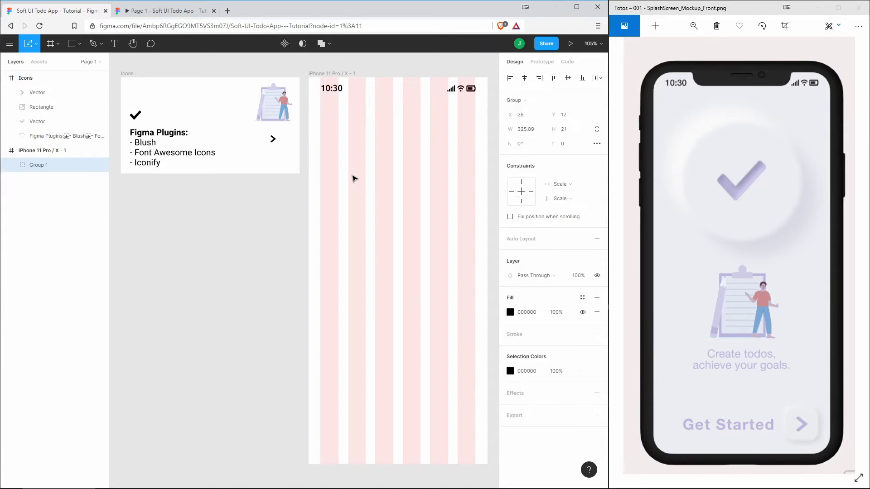
pyautogui.doubleClick(44, 167)
pyautogui.write('N')
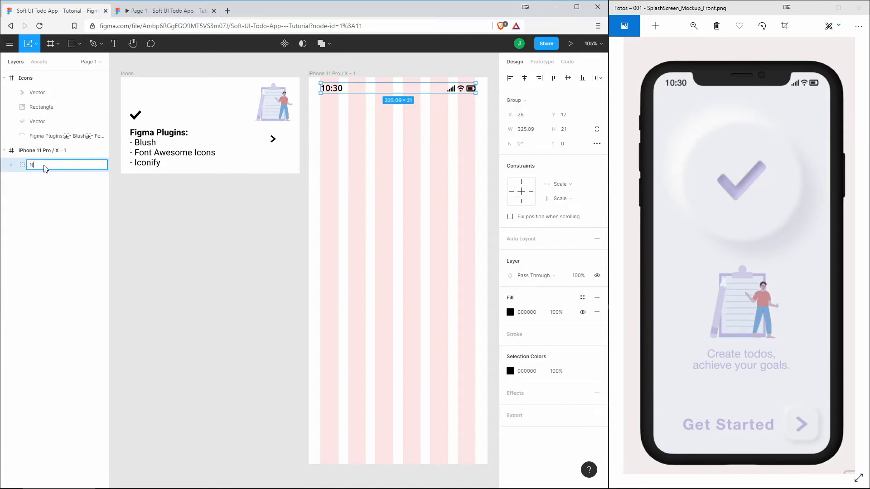
pyautogui.write('otification Bar')
pyautogui.press('Return')
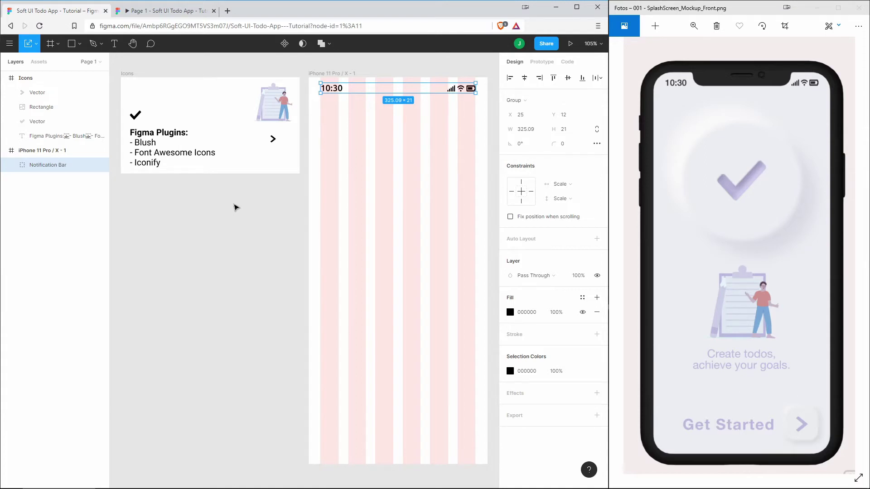
pyautogui.click(379, 183)
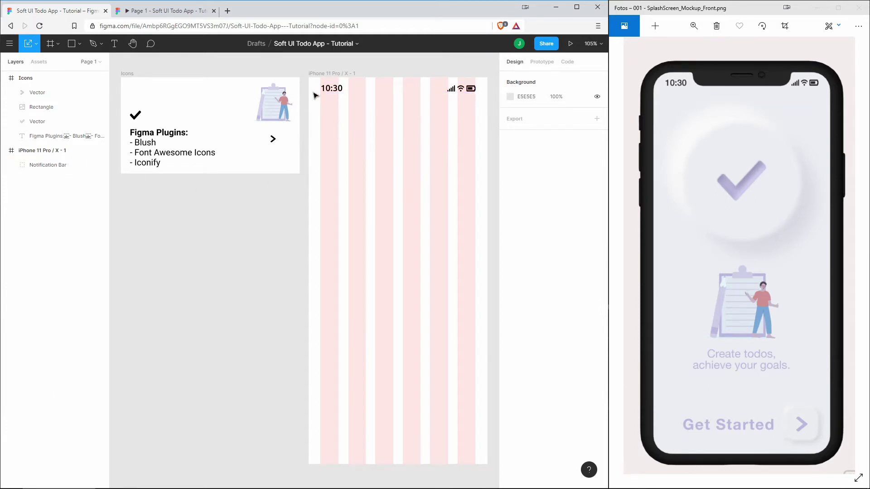
pyautogui.click(50, 169)
# Step: Hide the iPhone frame's column grid and set its fill to F1F2F6
pyautogui.click(420, 158)
pyautogui.click(348, 74)
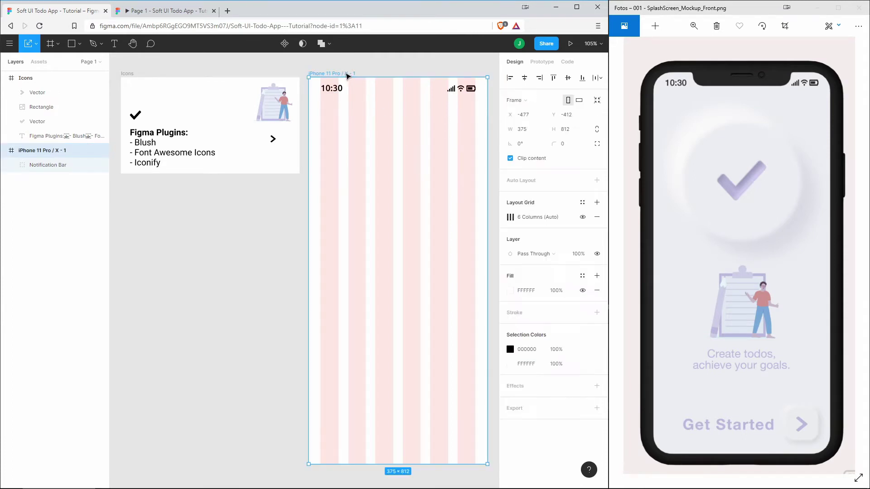
pyautogui.click(583, 217)
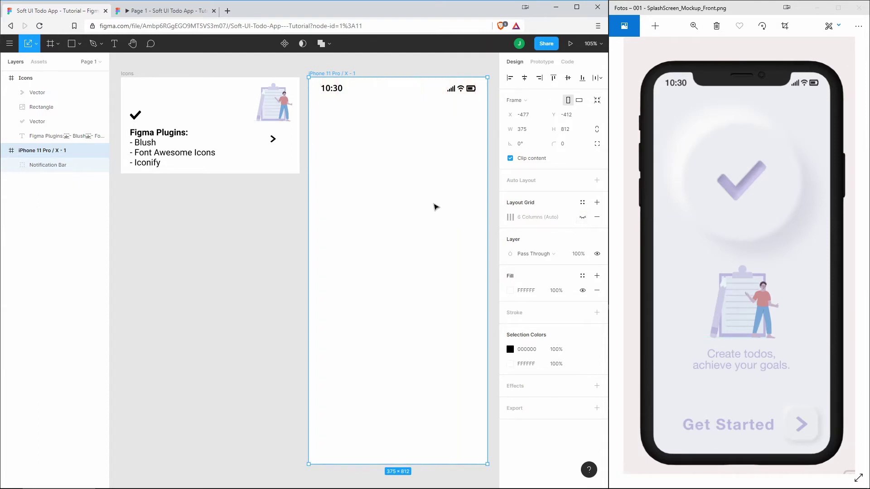
pyautogui.click(536, 291)
pyautogui.write('F1F2F6')
pyautogui.press('Return')
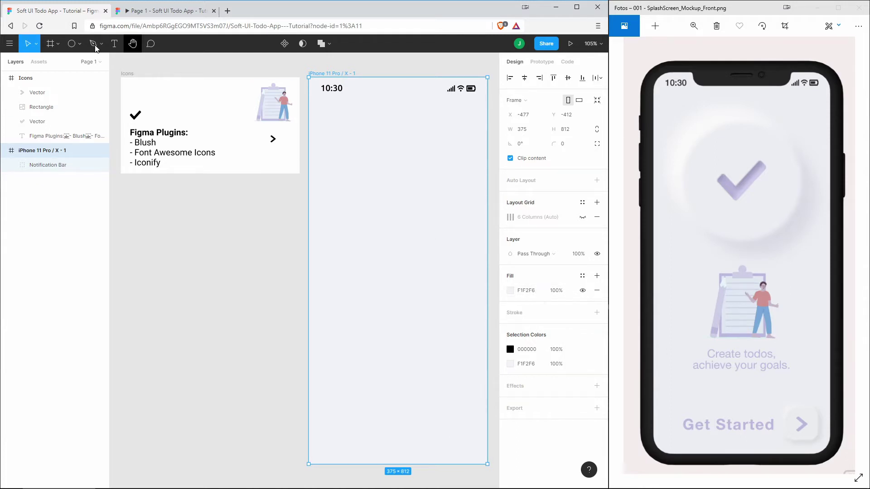
# Step: Draw a 250×250 circle in the iPhone frame, then paste a copy beneath it
pyautogui.click(80, 43)
pyautogui.click(45, 96)
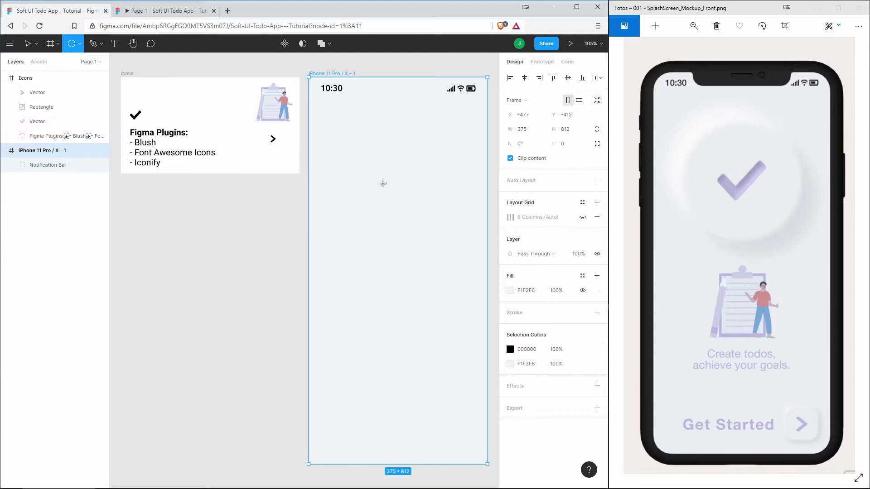
pyautogui.moveTo(344, 159); pyautogui.dragTo(461, 259)
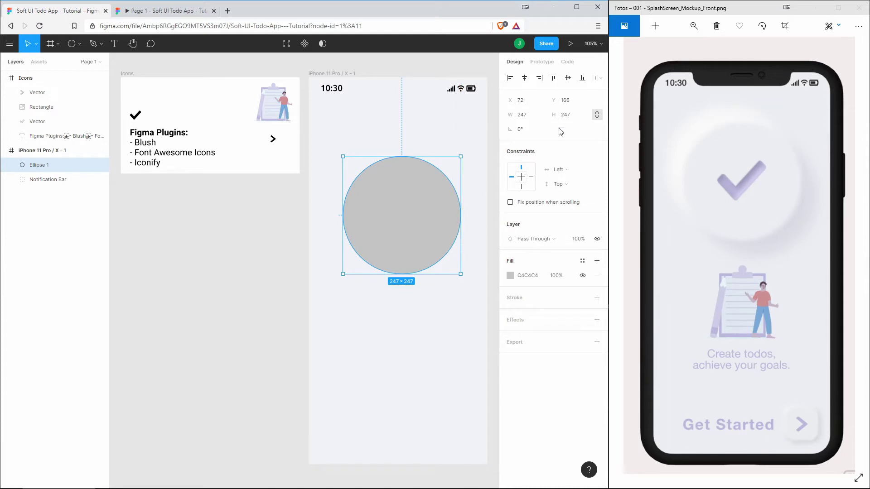
pyautogui.click(573, 118)
pyautogui.write('250')
pyautogui.press('Return')
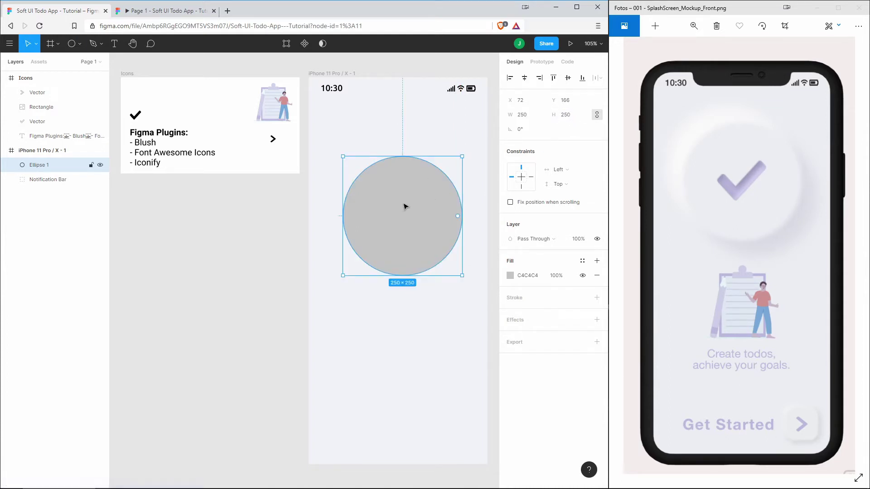
pyautogui.moveTo(405, 206); pyautogui.dragTo(406, 315)
pyautogui.hotkey('ctrl', 'c')
pyautogui.hotkey('ctrl', 'v')
pyautogui.click(491, 286)
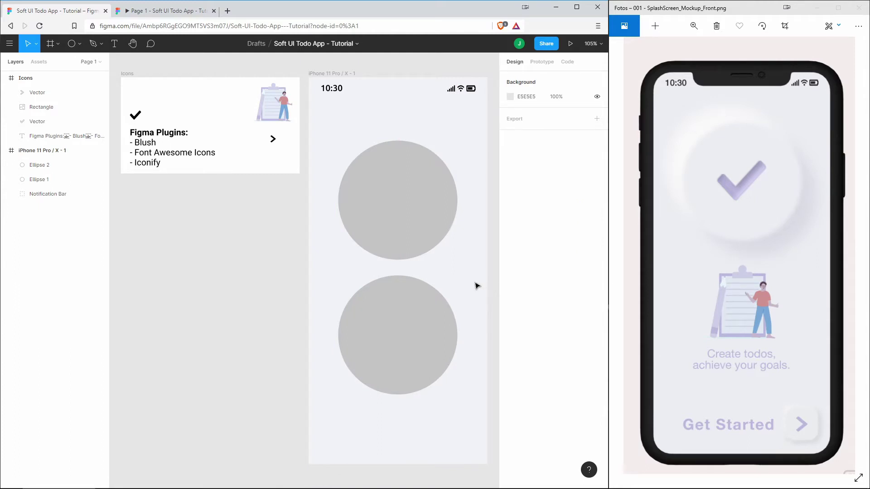
# Step: Add a drop shadow to the top circle with X 32, Y 32 and blur 32
pyautogui.click(418, 191)
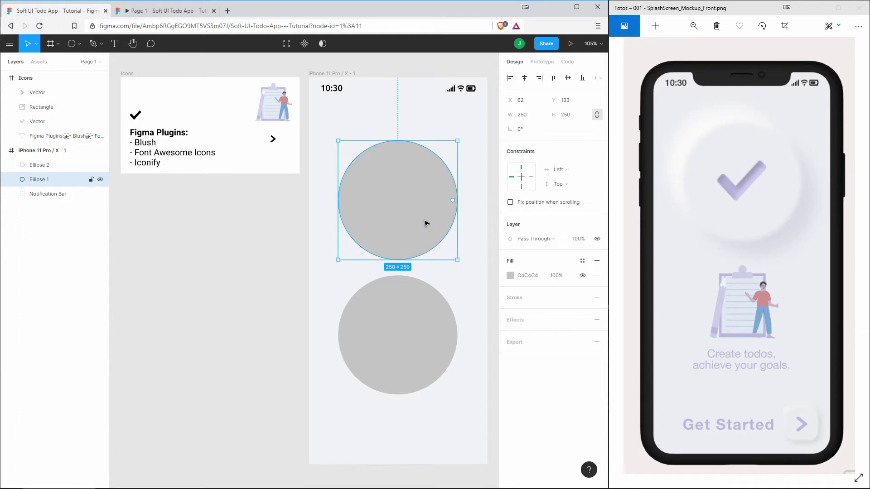
pyautogui.click(597, 320)
pyautogui.click(509, 335)
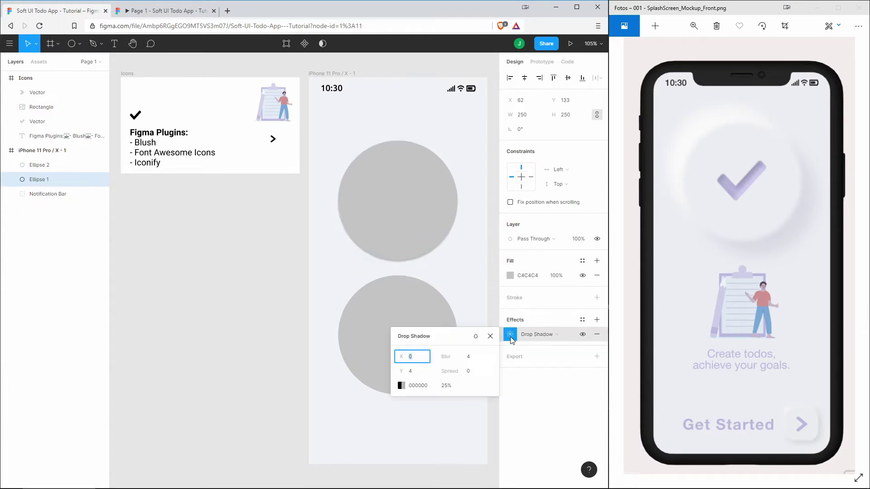
pyautogui.click(413, 357)
pyautogui.write('32')
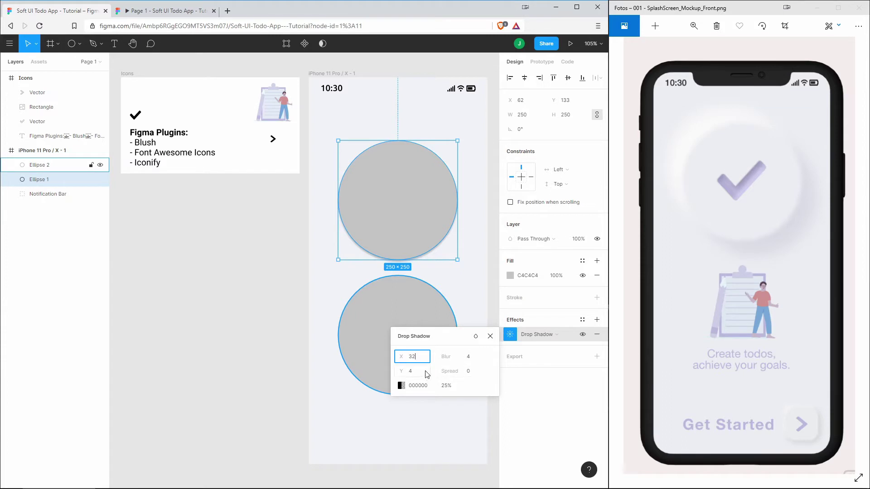
pyautogui.press('Tab')
pyautogui.write('32')
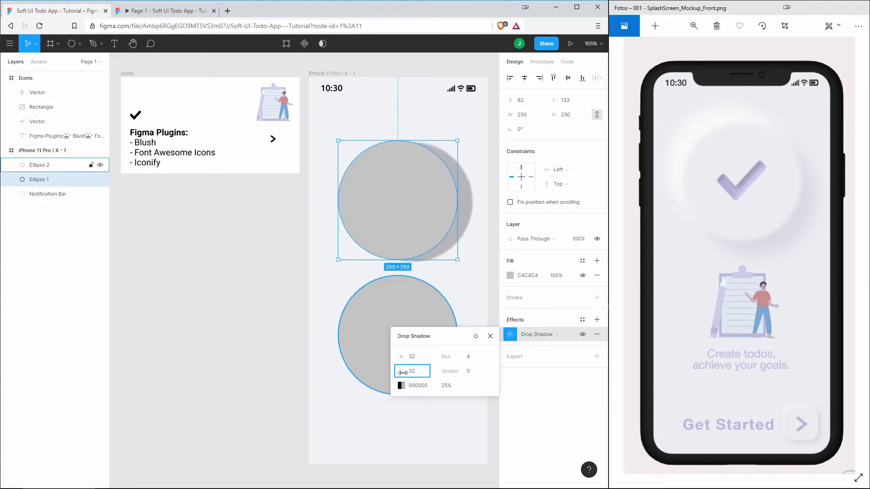
pyautogui.click(471, 361)
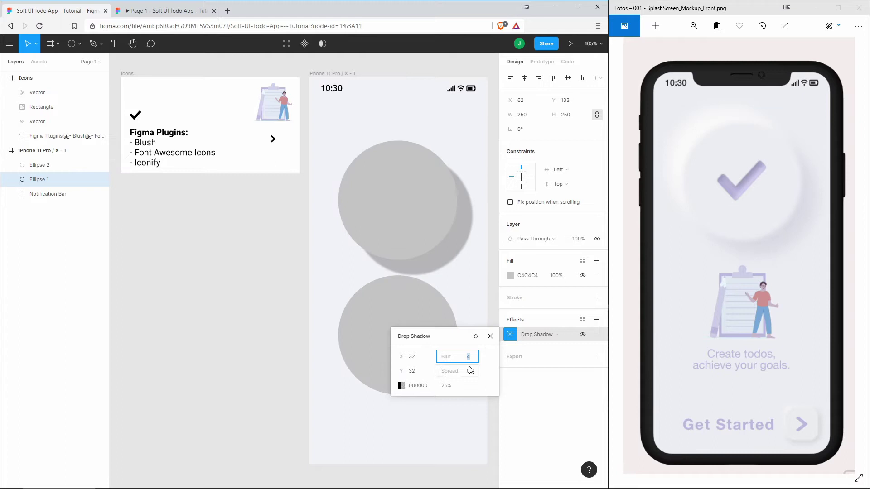
pyautogui.write('32')
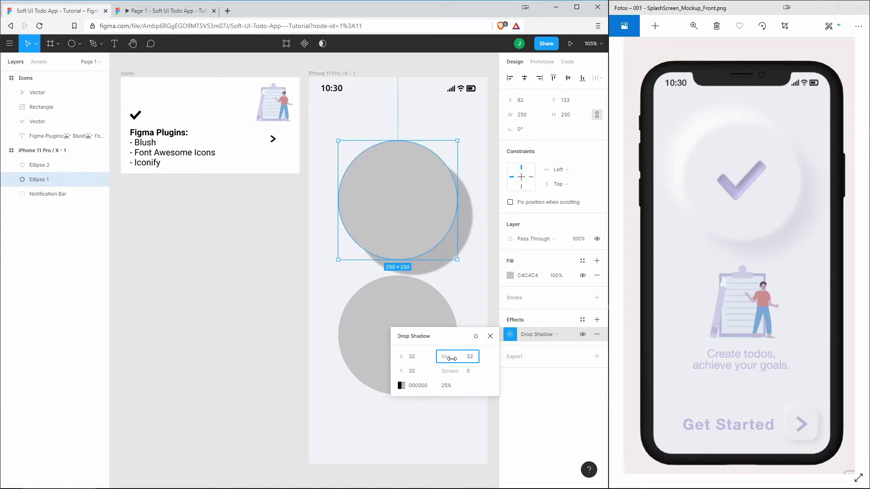
# Step: Set the top circle's shadow colour to DDDFE8 at 100% opacity
pyautogui.click(401, 385)
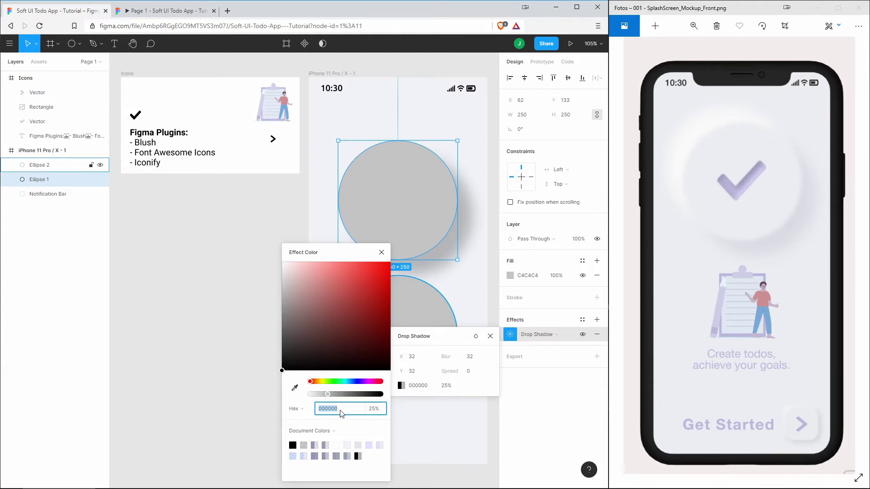
pyautogui.write('DDDFE8')
pyautogui.press('Tab')
pyautogui.moveTo(324, 398); pyautogui.dragTo(396, 401)
pyautogui.click(385, 254)
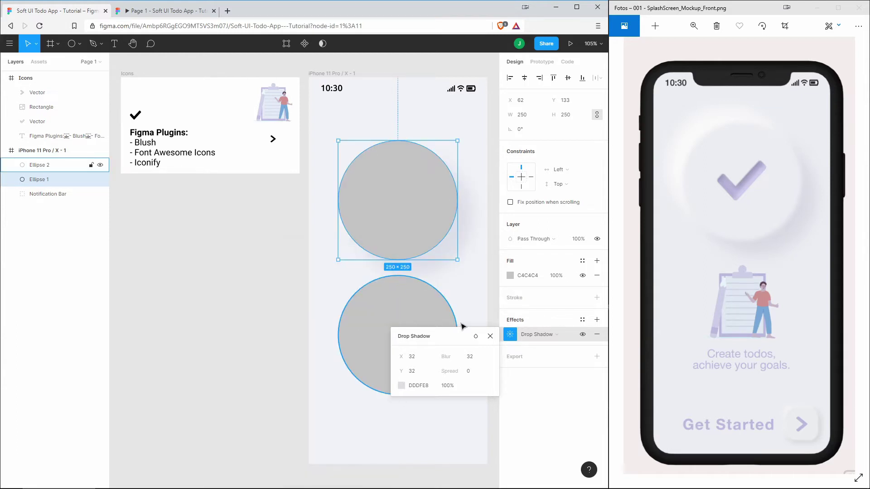
pyautogui.click(477, 295)
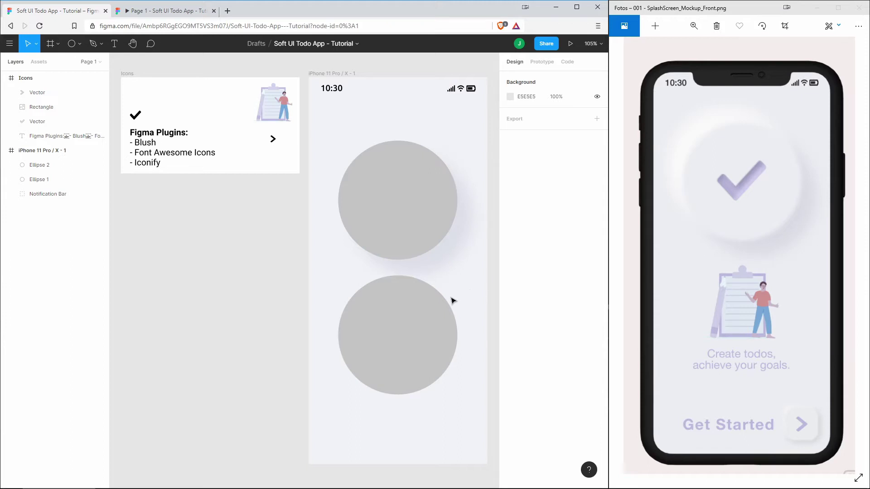
# Step: Add a drop shadow to the lower circle coloured FFFFFF at 100% opacity
pyautogui.click(406, 338)
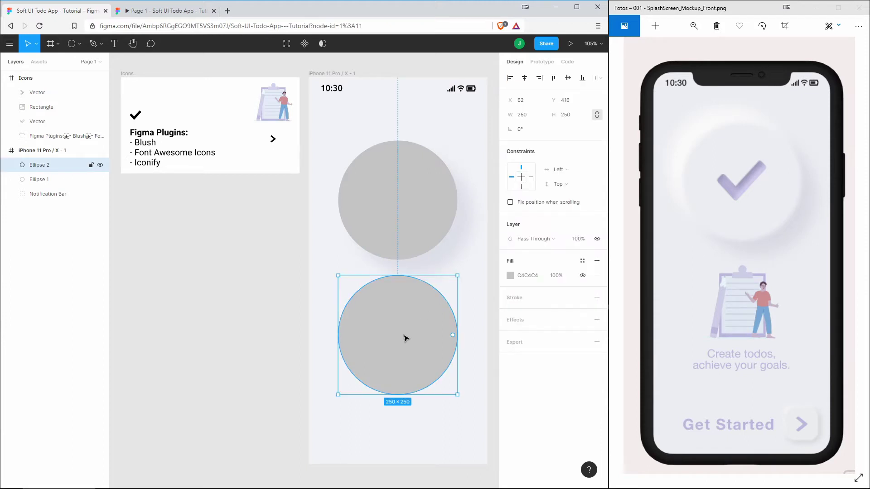
pyautogui.click(597, 320)
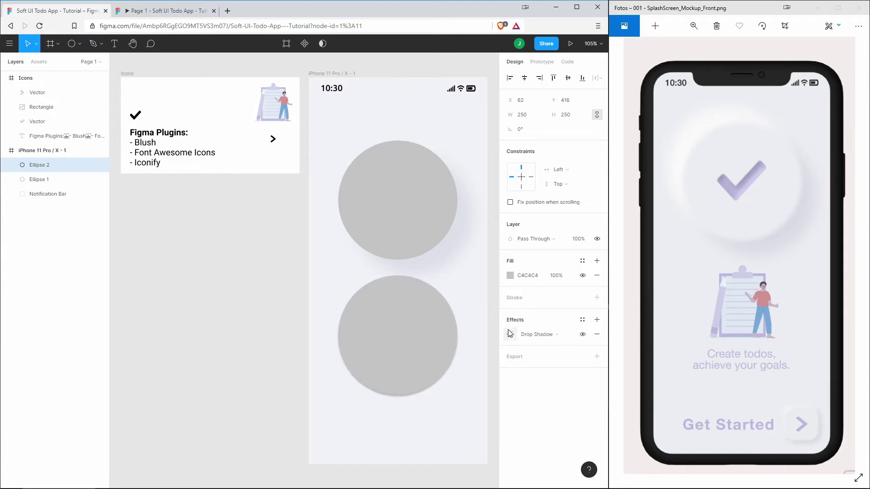
pyautogui.click(510, 335)
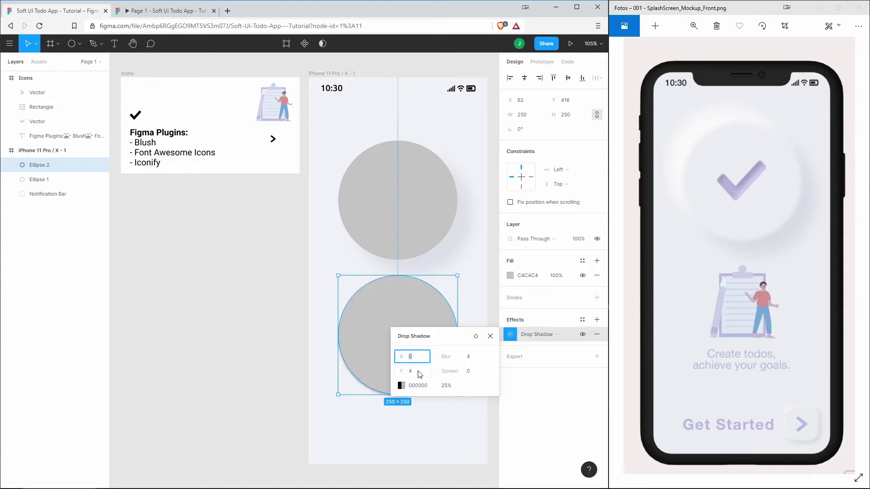
pyautogui.click(401, 386)
pyautogui.write('FFFFFF')
pyautogui.press('Return')
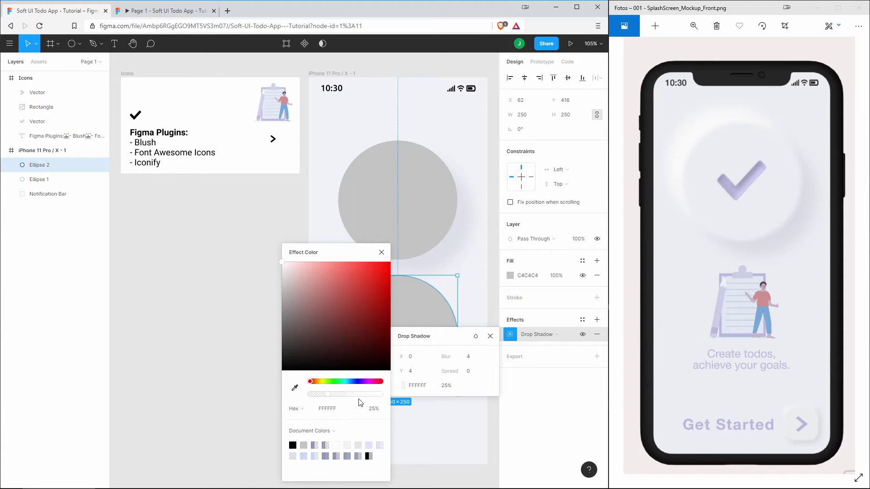
pyautogui.click(379, 411)
pyautogui.write('100')
pyautogui.press('Return')
pyautogui.click(381, 252)
# Step: Set the lower circle's shadow offset to X -32, Y -32 with blur 32
pyautogui.click(416, 358)
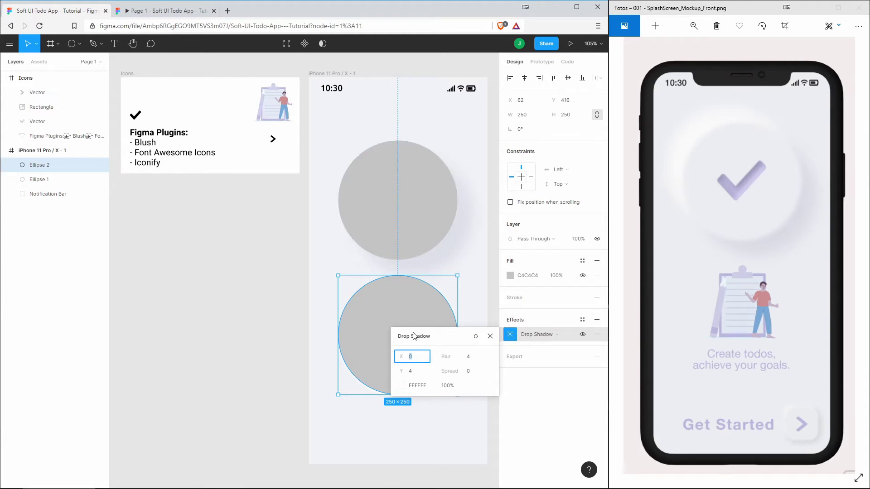
pyautogui.click(407, 372)
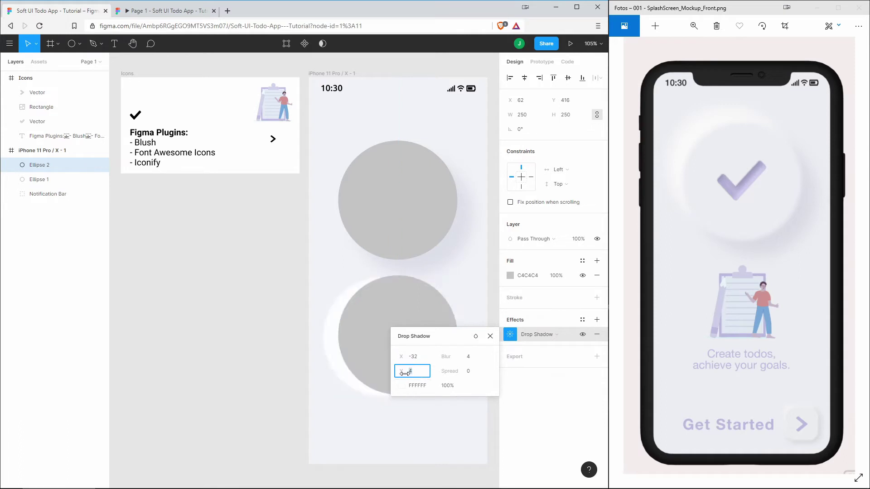
pyautogui.write('-32')
pyautogui.click(469, 357)
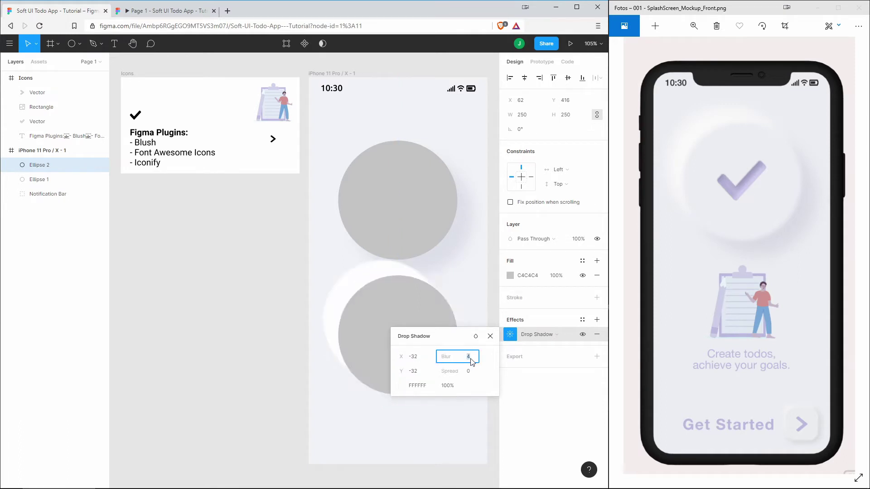
pyautogui.write('32')
pyautogui.press('Return')
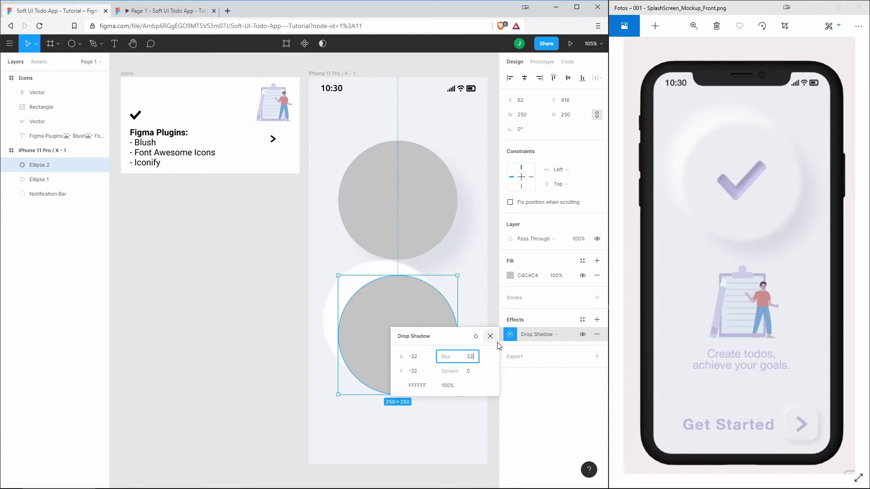
pyautogui.click(490, 337)
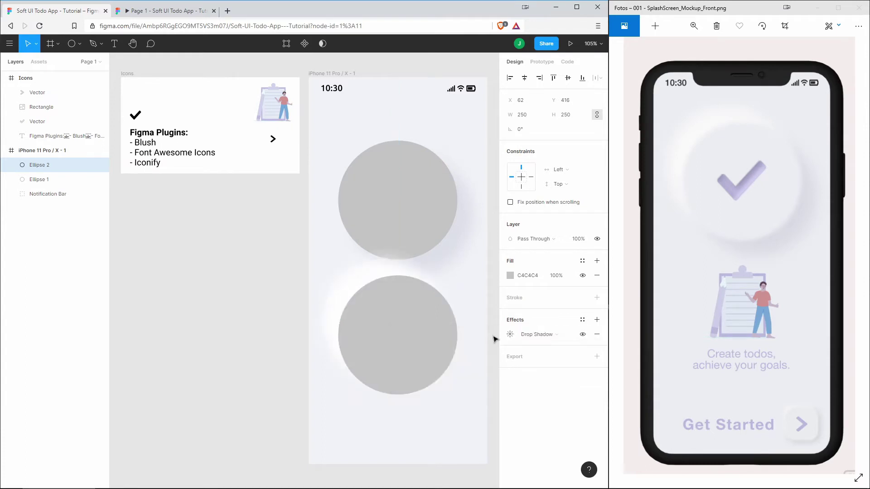
pyautogui.click(474, 318)
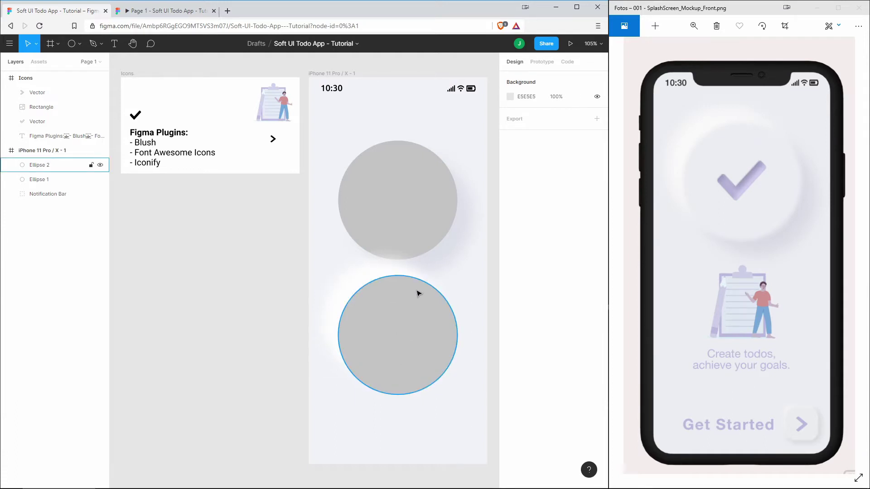
pyautogui.click(418, 194)
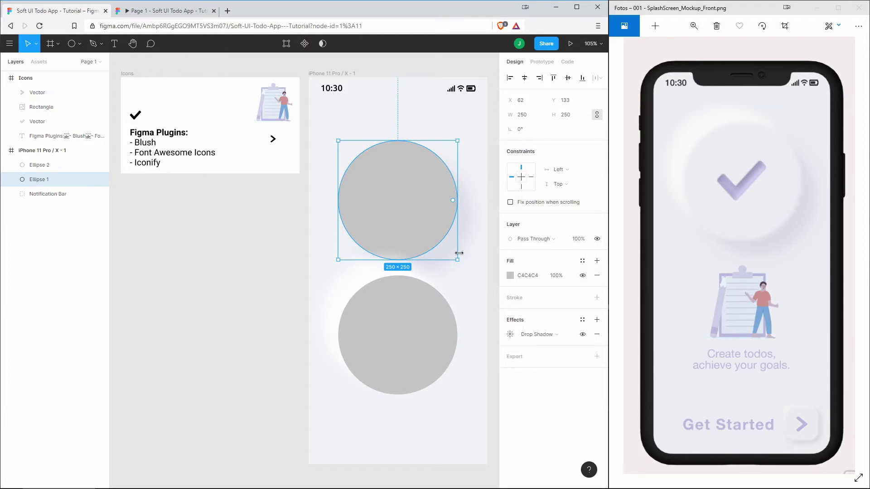
pyautogui.click(486, 330)
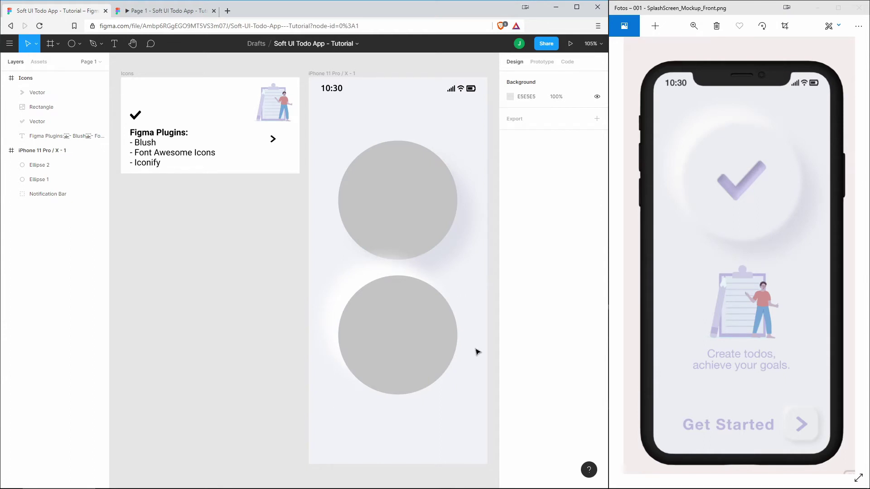
# Step: Fill both circles with the F1F2F6 background colour using the eyedropper
pyautogui.click(398, 326)
pyautogui.click(510, 275)
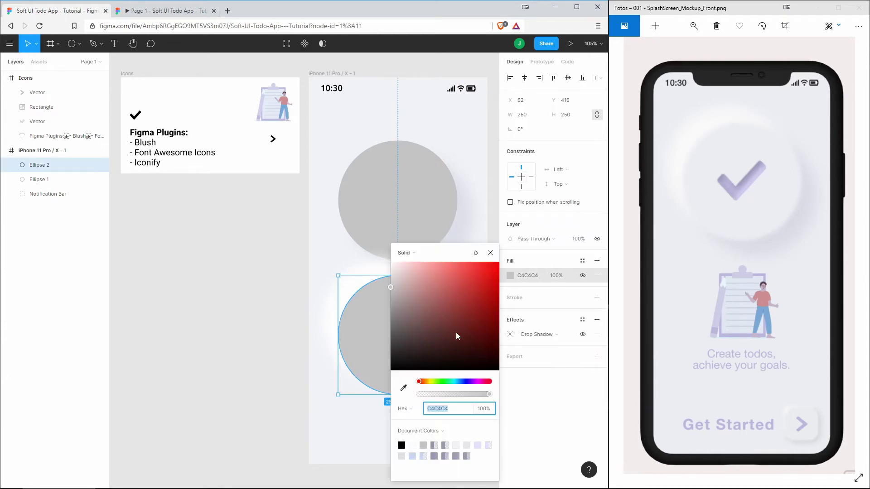
pyautogui.click(404, 388)
pyautogui.click(455, 97)
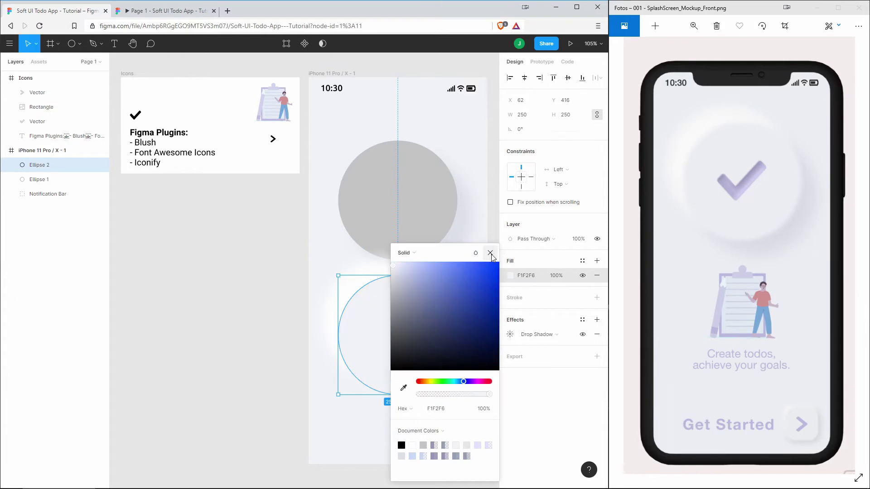
pyautogui.click(491, 253)
pyautogui.click(448, 216)
pyautogui.click(510, 275)
pyautogui.click(403, 388)
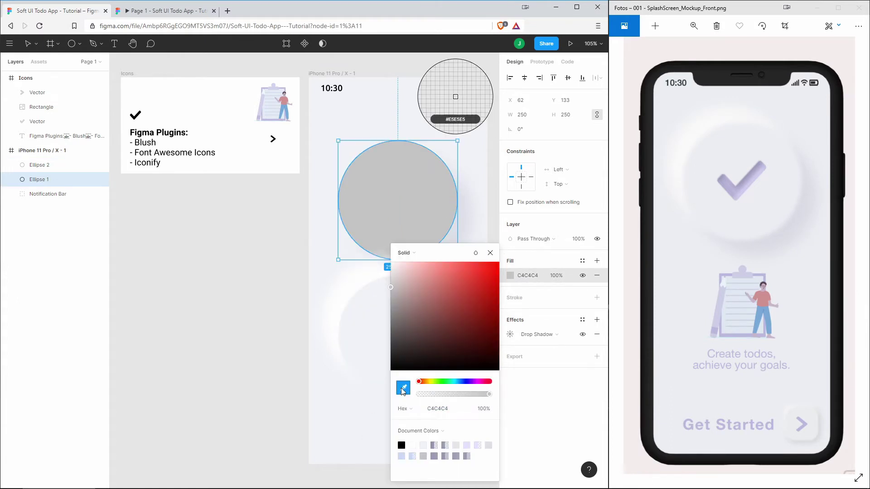
pyautogui.click(364, 433)
pyautogui.click(490, 252)
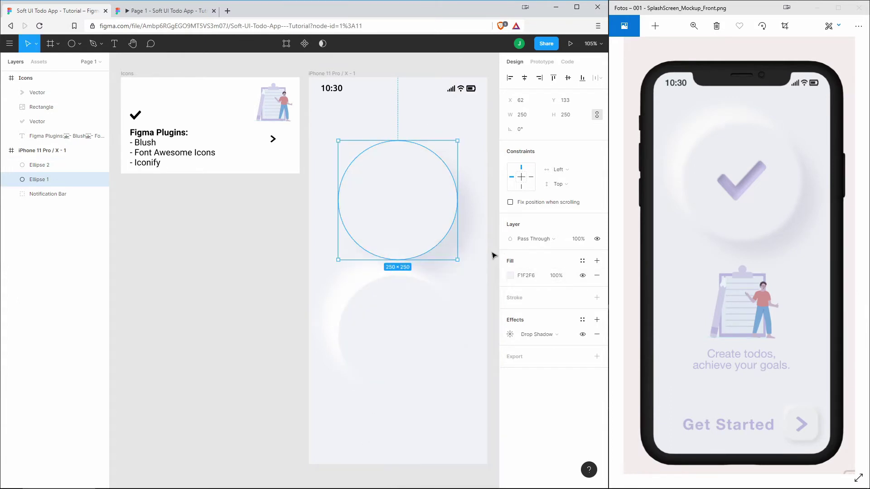
pyautogui.click(486, 322)
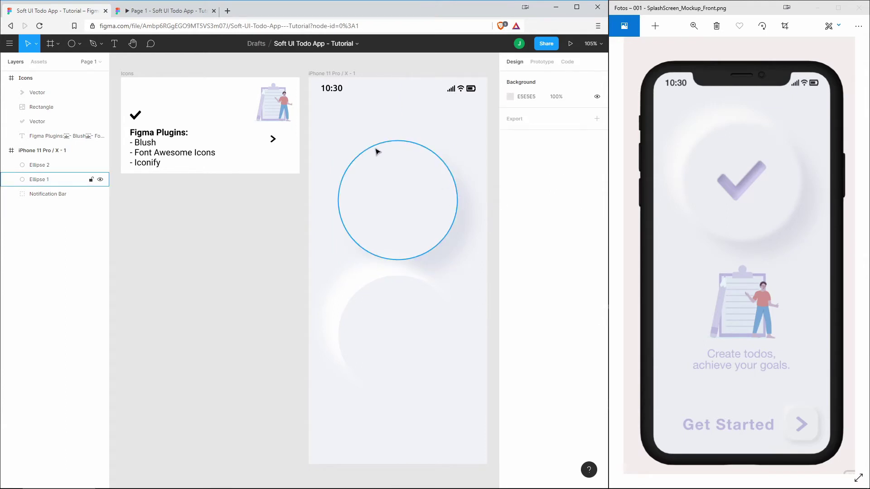
# Step: Add a Layer Blur effect to the lower circle
pyautogui.click(409, 328)
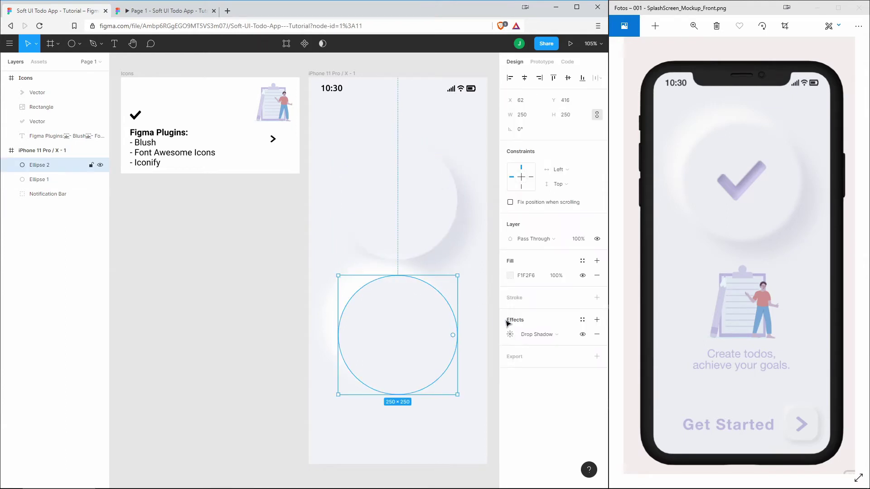
pyautogui.click(597, 320)
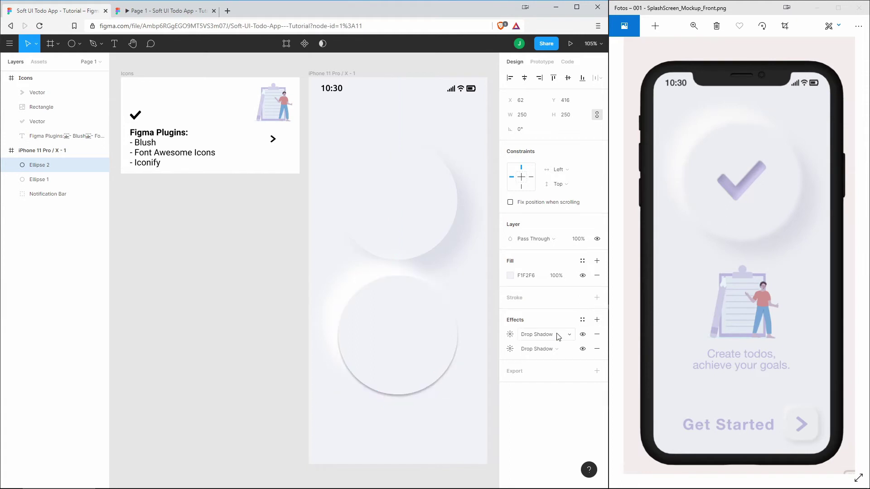
pyautogui.click(558, 336)
pyautogui.click(546, 347)
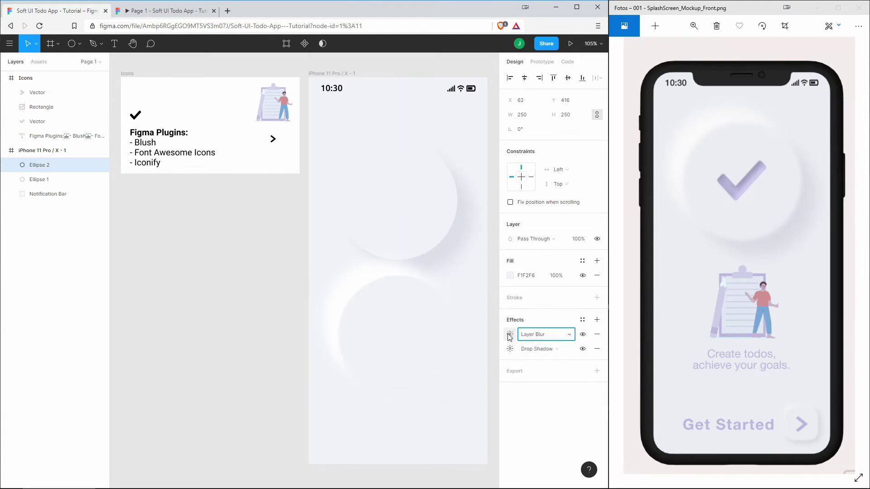
pyautogui.click(509, 335)
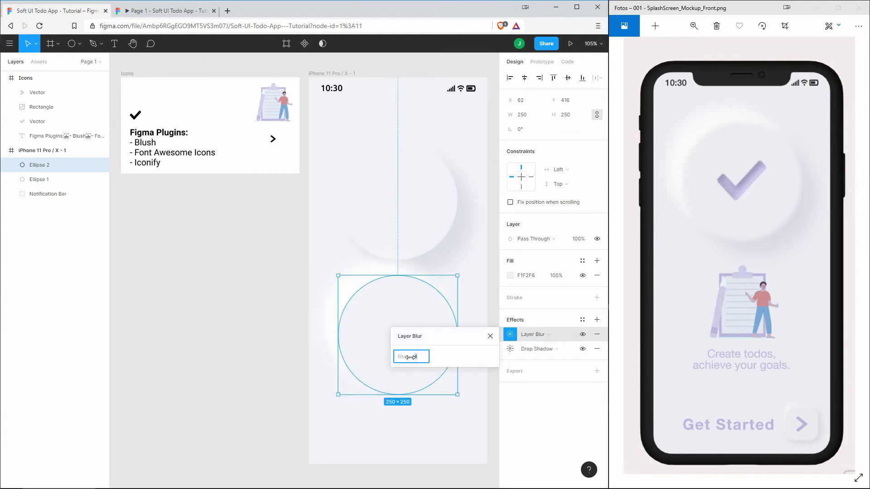
pyautogui.click(491, 336)
# Step: Add a Layer Blur of 12 to the upper circle
pyautogui.click(443, 208)
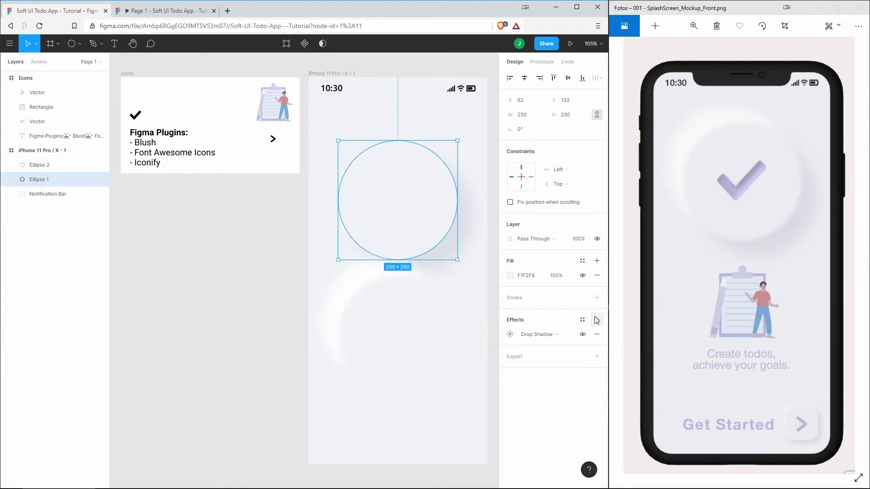
pyautogui.click(570, 335)
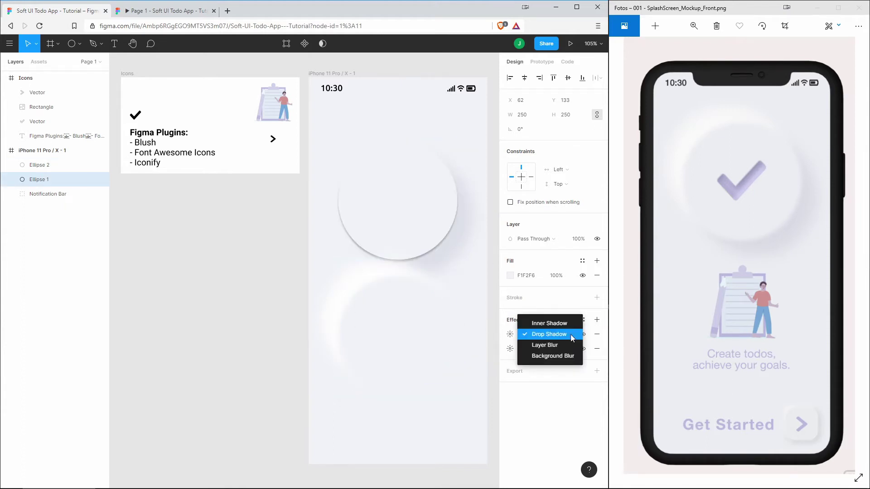
pyautogui.click(545, 347)
pyautogui.click(510, 334)
pyautogui.click(417, 357)
pyautogui.write('12')
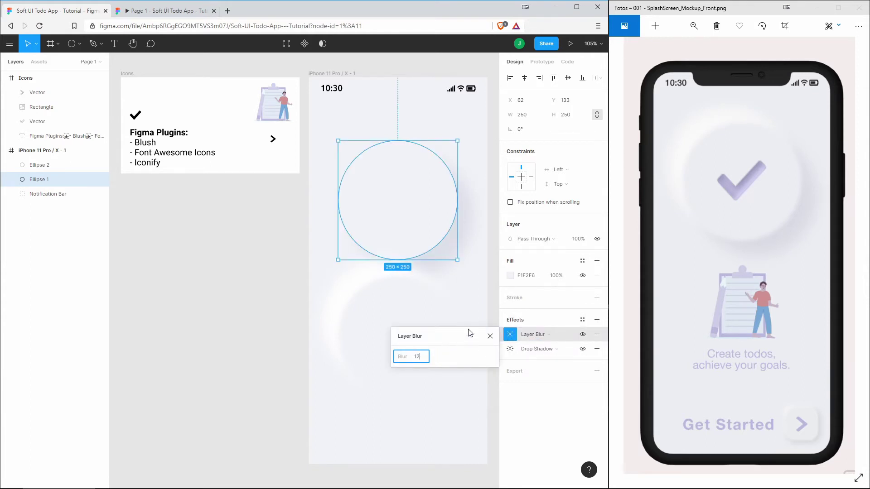
pyautogui.click(486, 291)
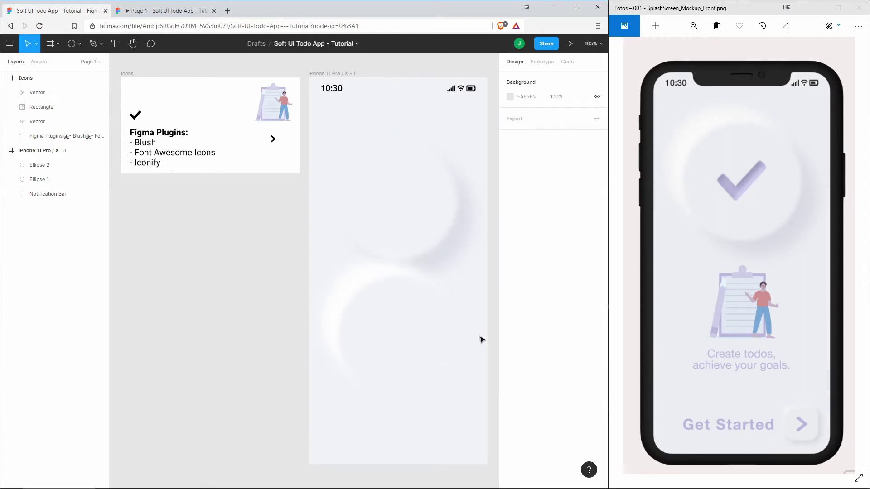
pyautogui.click(410, 333)
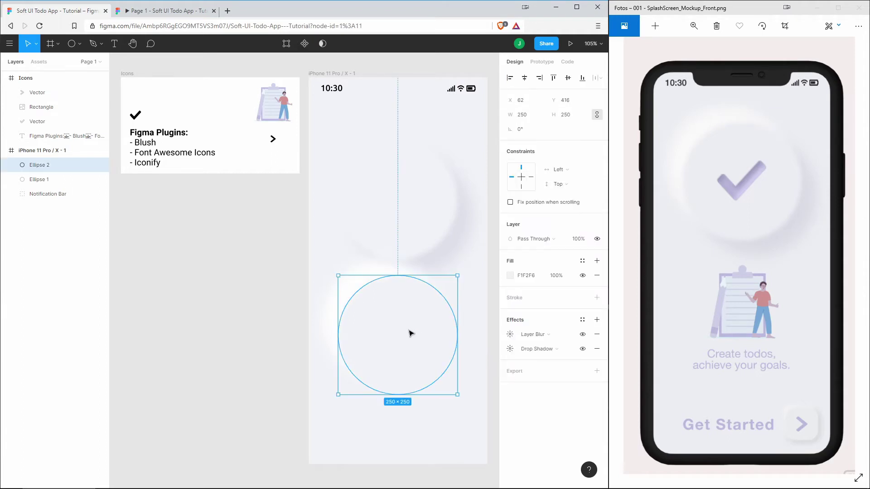
# Step: Drag the lower circle over the upper one, then back down to Y 475
pyautogui.moveTo(409, 333); pyautogui.dragTo(410, 200)
pyautogui.click(443, 327)
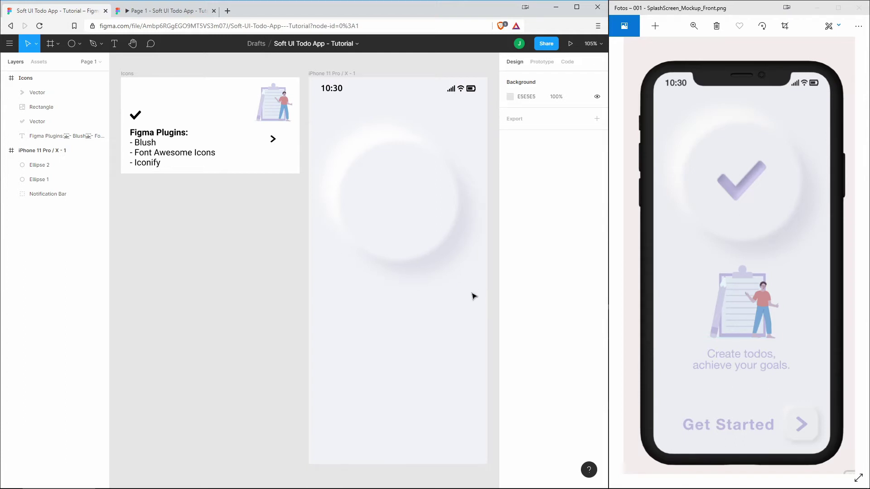
pyautogui.press('k')
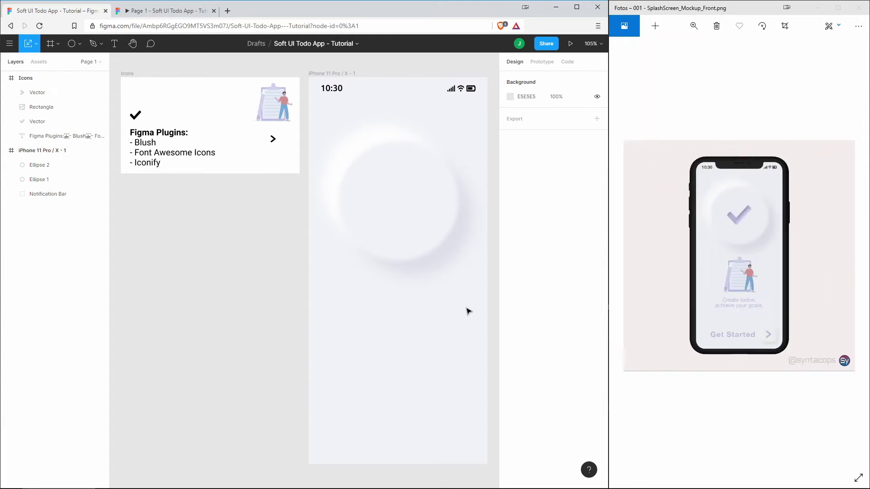
pyautogui.click(409, 196)
pyautogui.moveTo(403, 208); pyautogui.dragTo(414, 352)
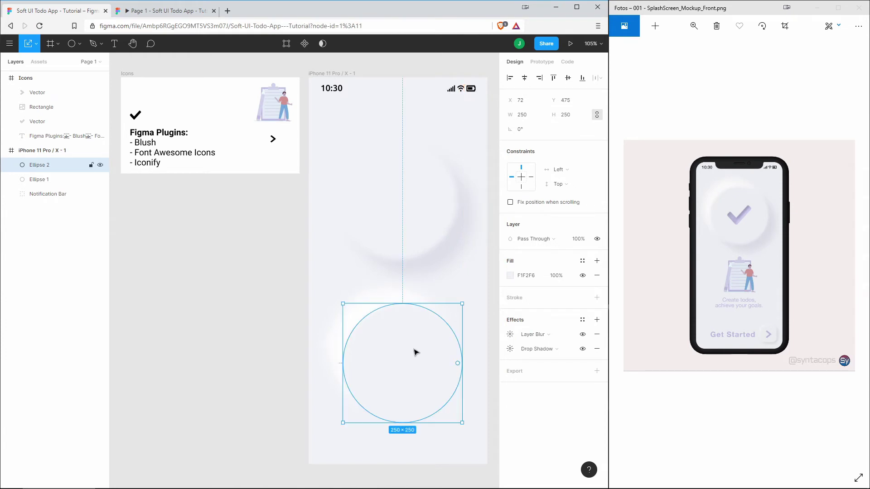
# Step: Add a second drop shadow to the top circle at X -32, Y -32 with blur 32
pyautogui.click(420, 204)
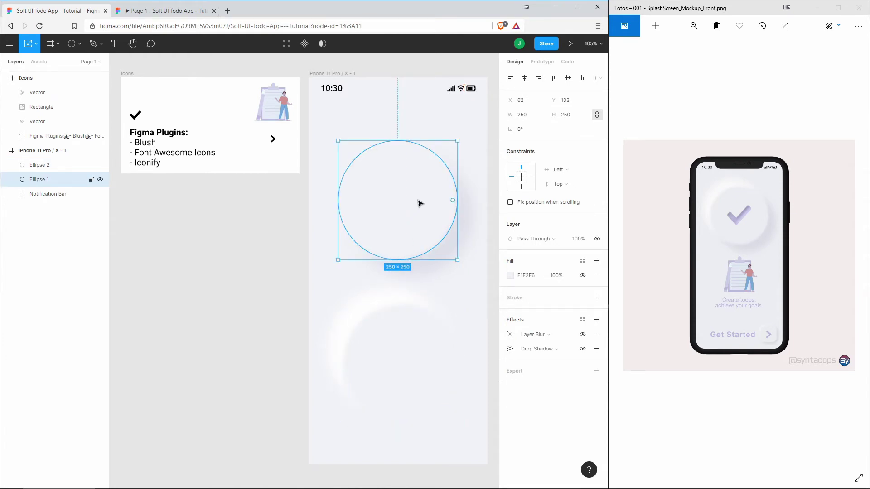
pyautogui.click(597, 320)
pyautogui.click(510, 335)
pyautogui.click(417, 358)
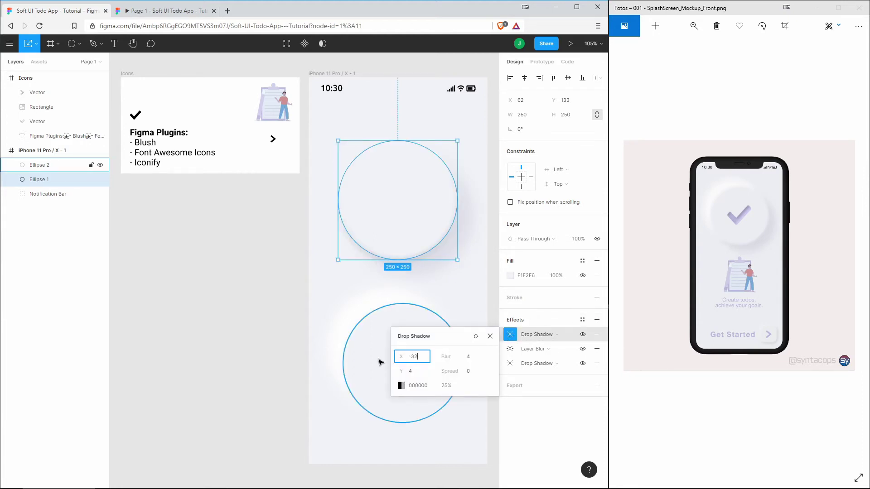
pyautogui.press('Tab')
pyautogui.write('-32')
pyautogui.press('Tab')
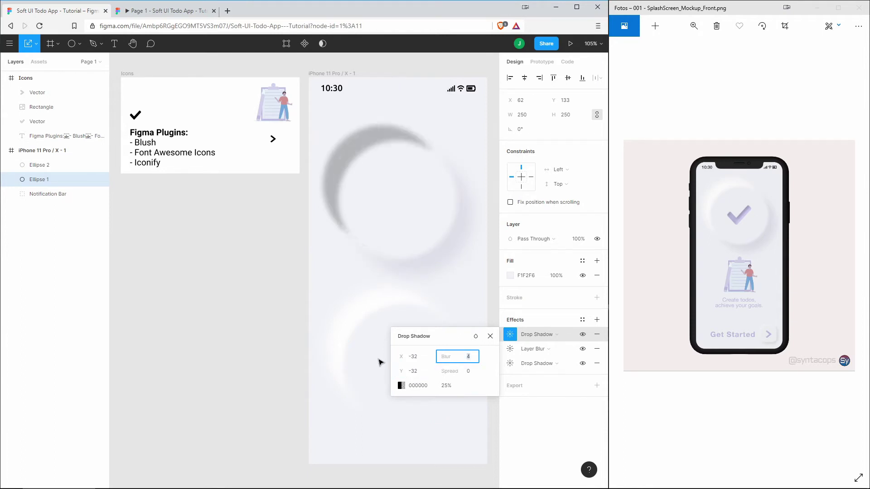
pyautogui.press('Return')
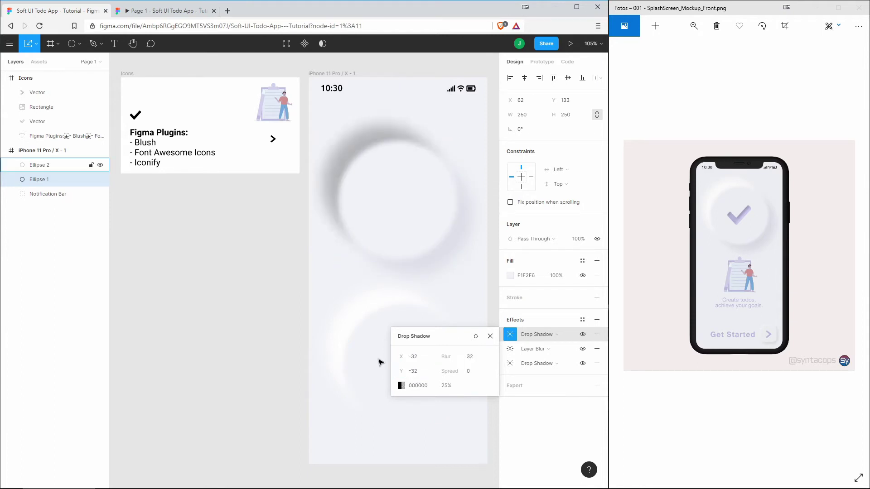
# Step: Make that shadow white FFFFFF at 100%, then delete the lower duplicate circle
pyautogui.click(401, 386)
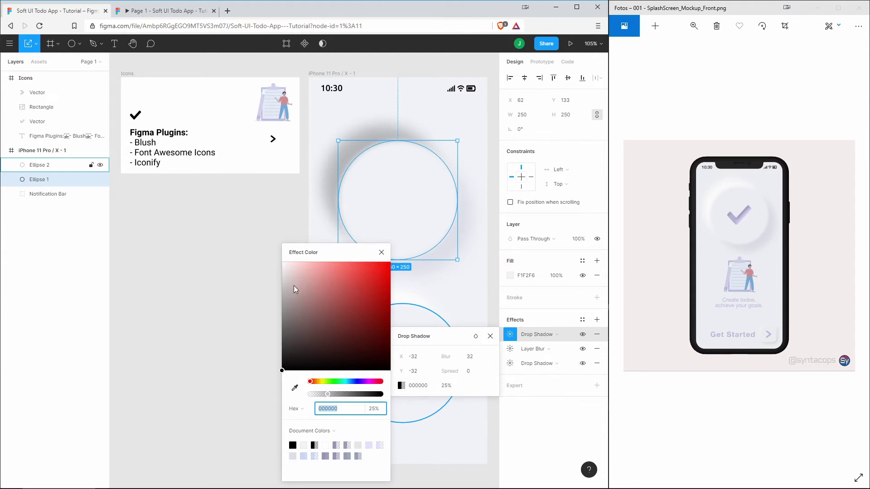
pyautogui.moveTo(294, 289); pyautogui.dragTo(282, 262)
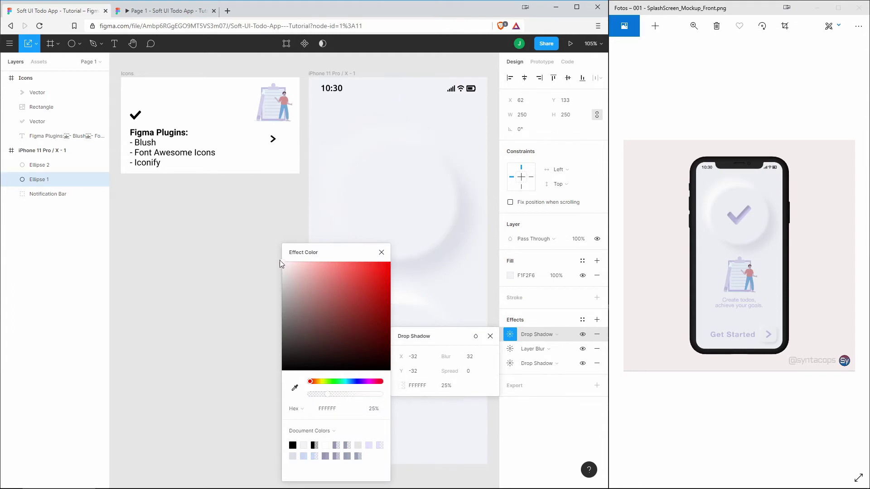
pyautogui.click(374, 409)
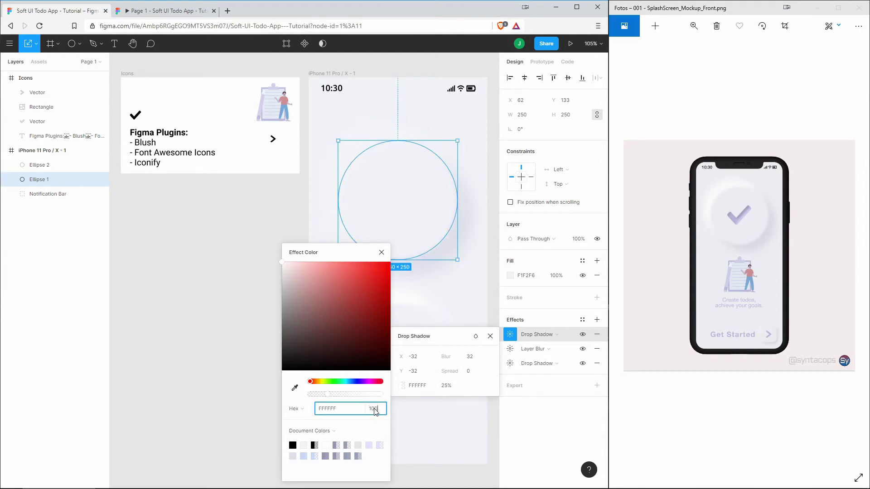
pyautogui.press('Return')
pyautogui.click(382, 253)
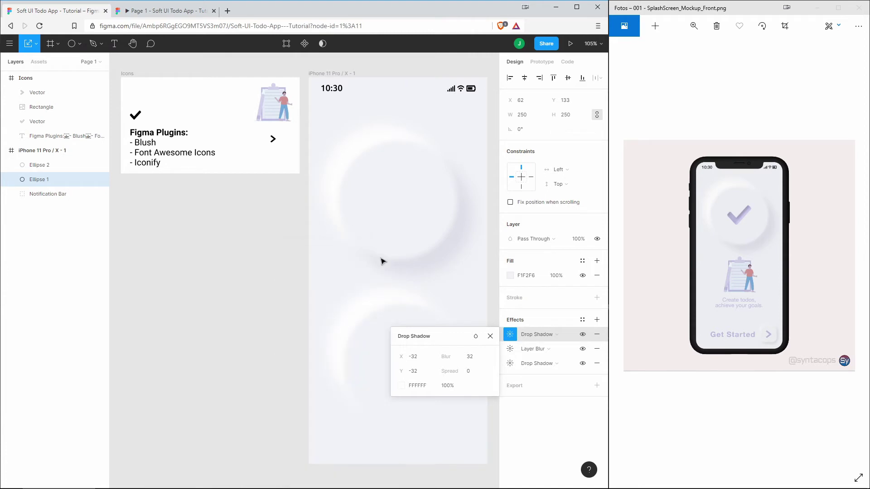
pyautogui.click(484, 299)
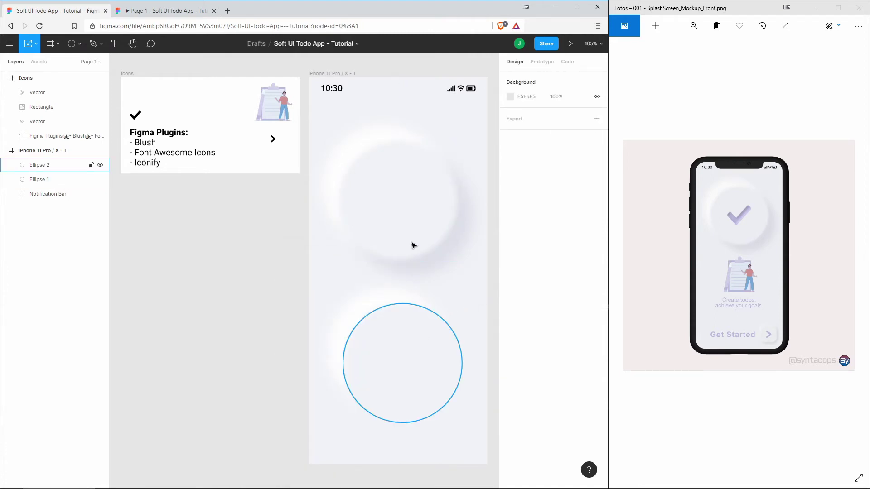
pyautogui.click(415, 372)
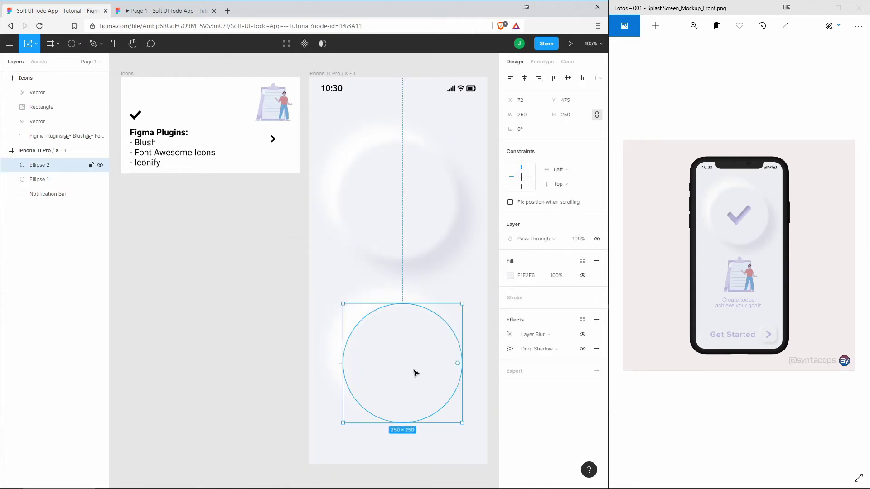
pyautogui.press('Delete')
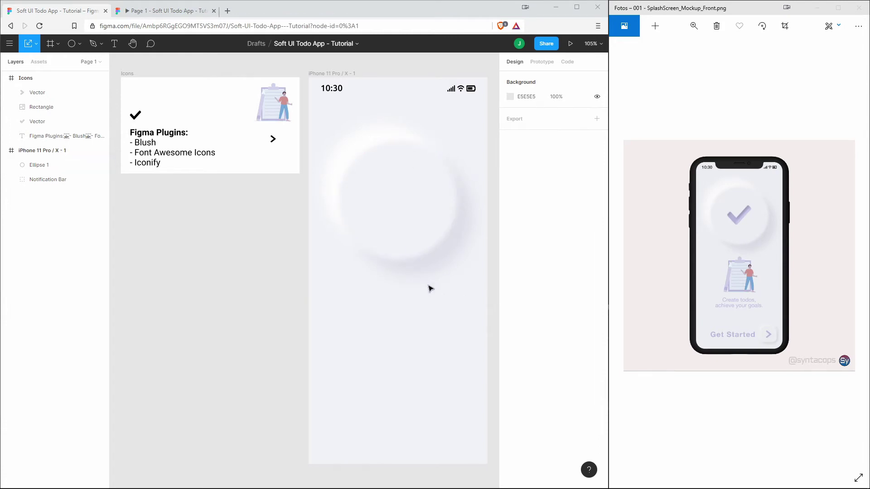
pyautogui.click(395, 183)
pyautogui.click(569, 335)
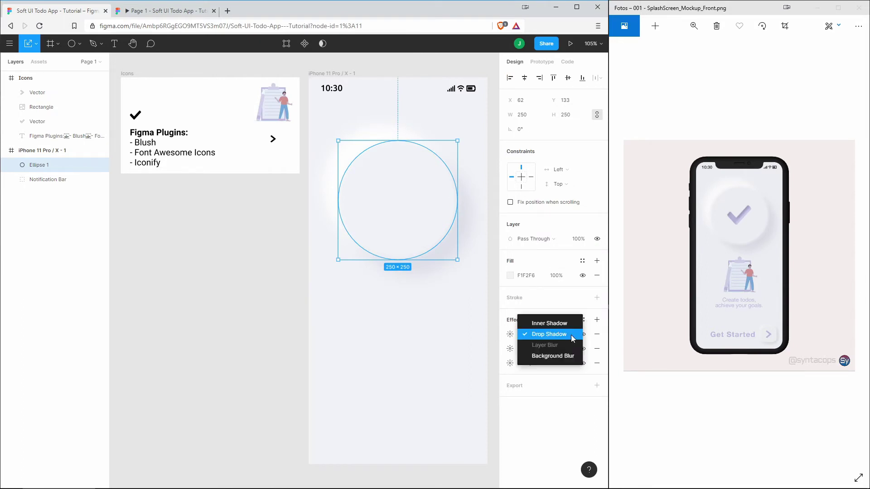
pyautogui.click(538, 322)
pyautogui.click(568, 363)
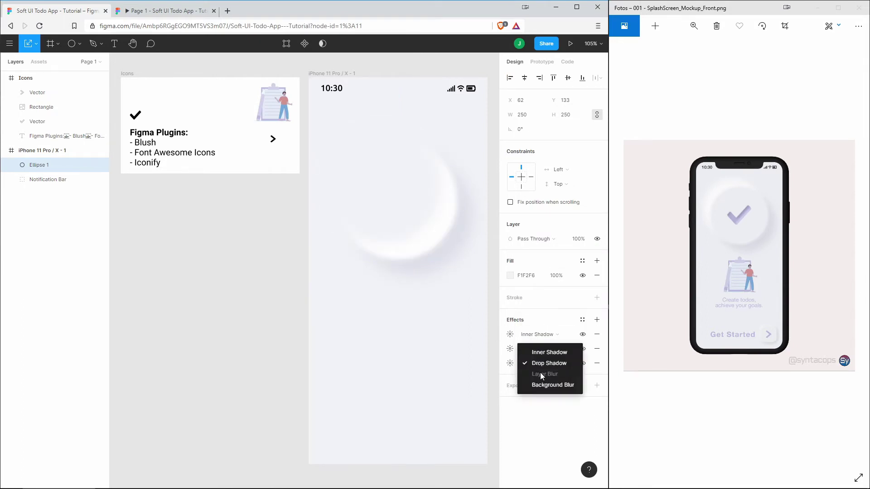
pyautogui.click(539, 352)
pyautogui.click(421, 278)
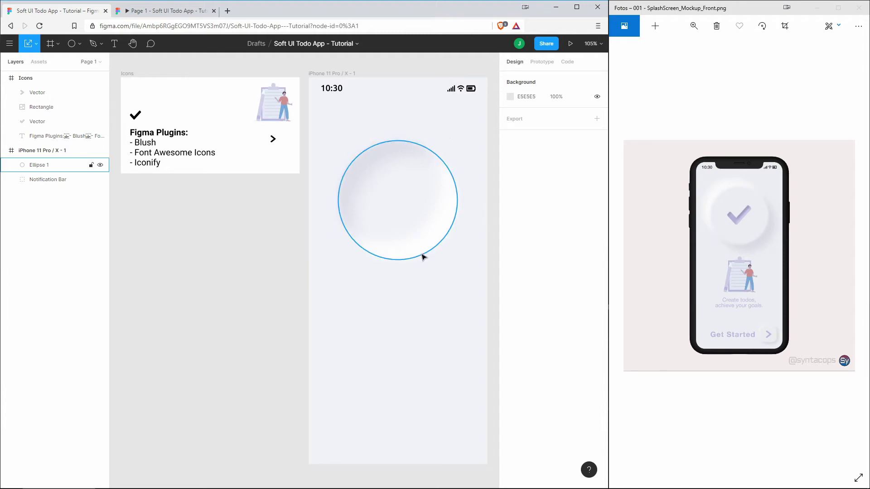
pyautogui.click(397, 202)
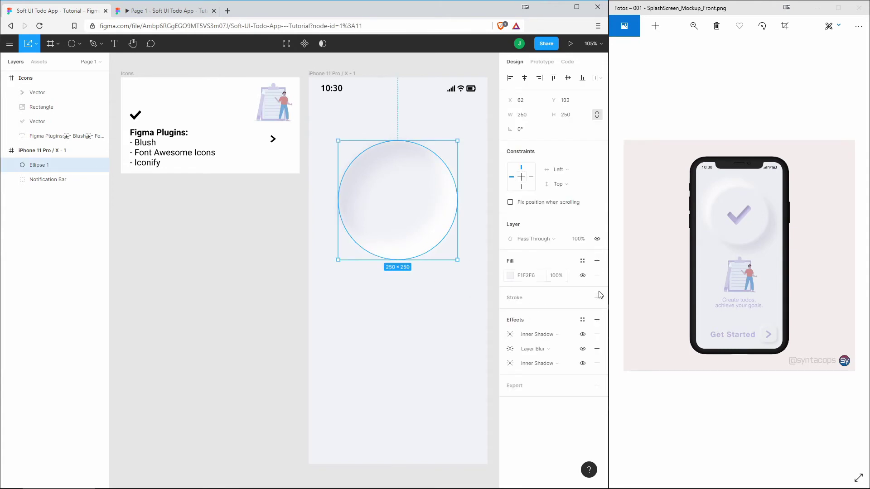
pyautogui.click(556, 335)
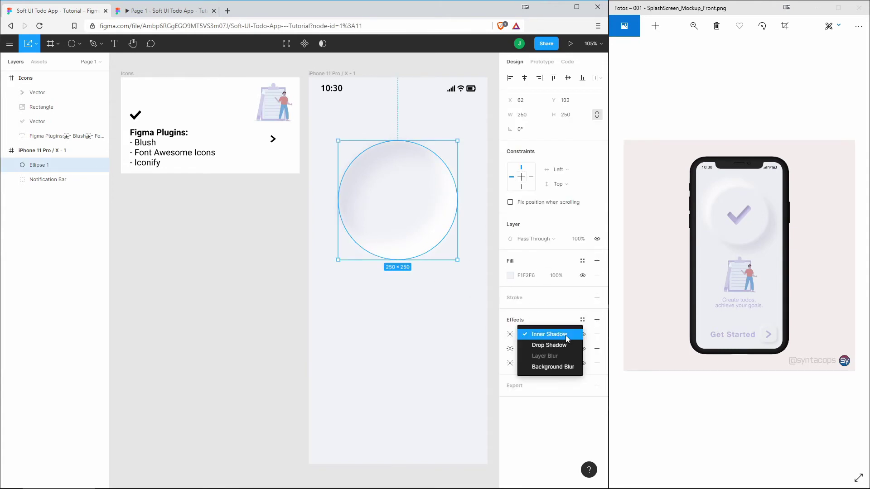
pyautogui.click(536, 347)
pyautogui.click(570, 364)
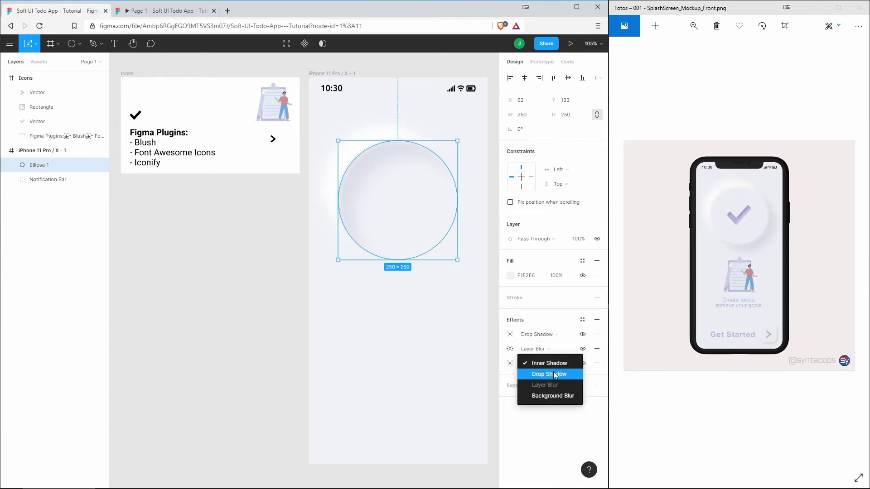
pyautogui.click(551, 374)
pyautogui.click(424, 343)
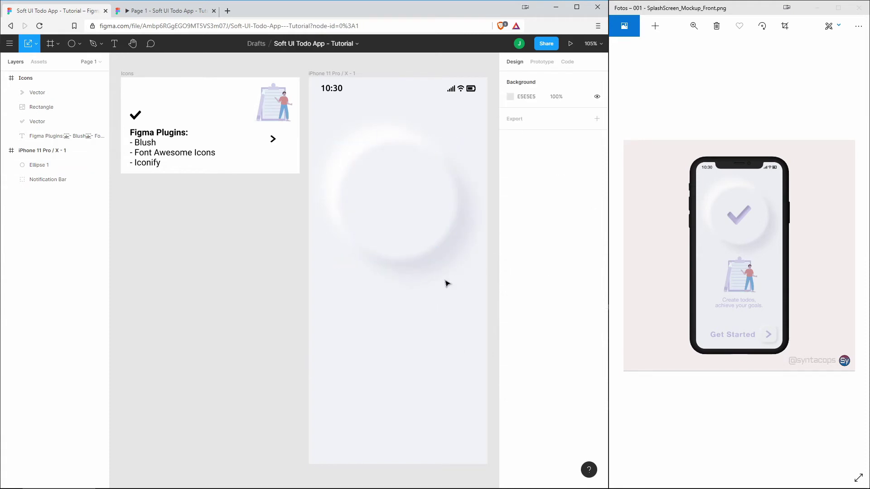
pyautogui.click(416, 215)
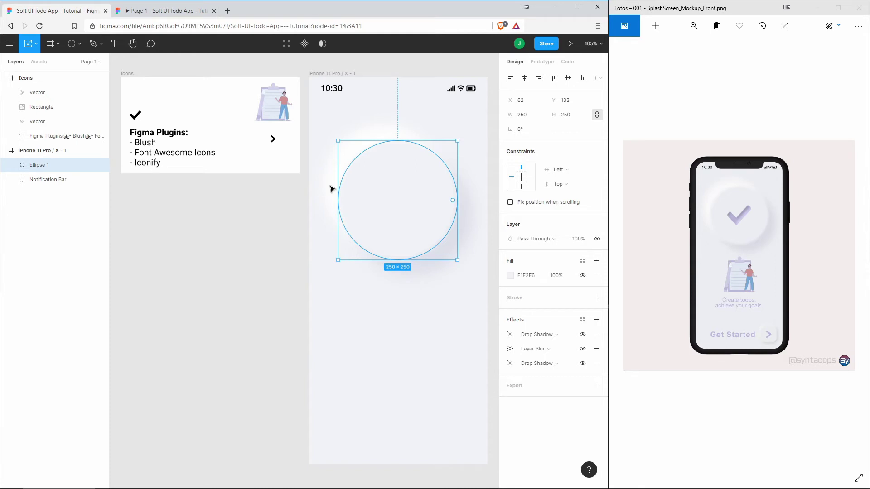
# Step: Add an inner shadow to the circle offset X 32, Y 32 with blur 32
pyautogui.click(597, 320)
pyautogui.click(568, 335)
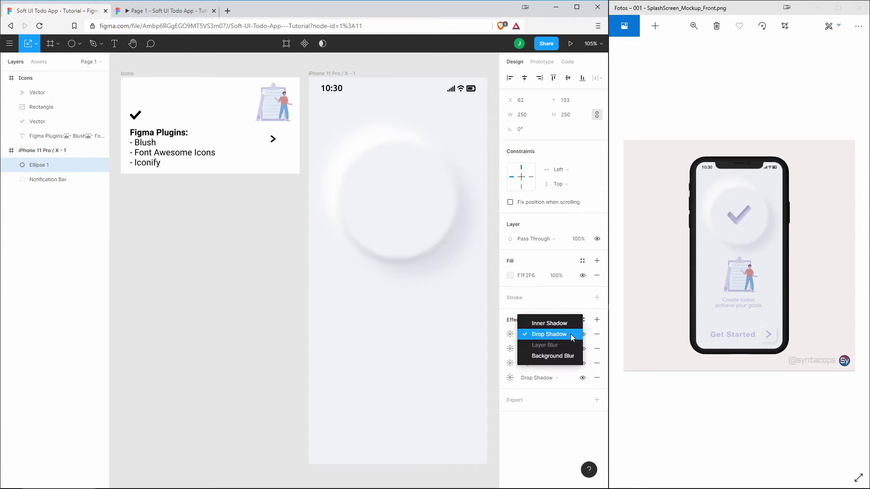
pyautogui.click(537, 323)
pyautogui.click(510, 334)
pyautogui.click(421, 359)
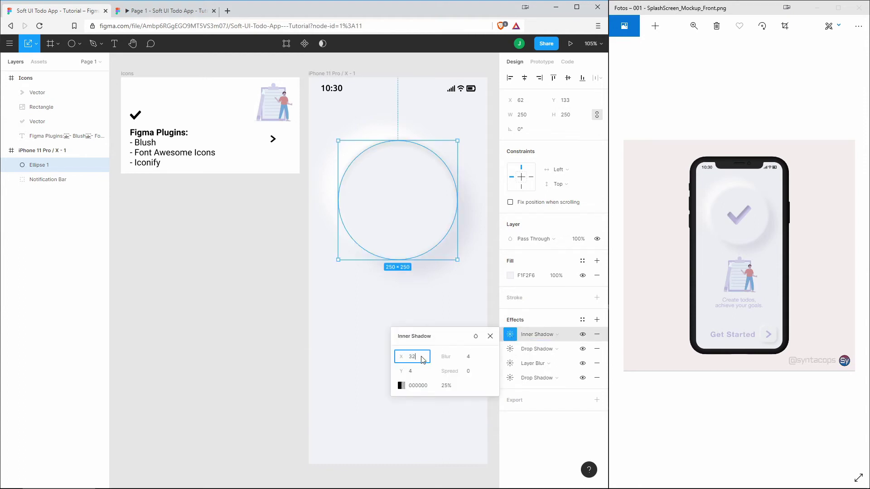
pyautogui.press('Tab')
pyautogui.write('32')
pyautogui.press('Tab')
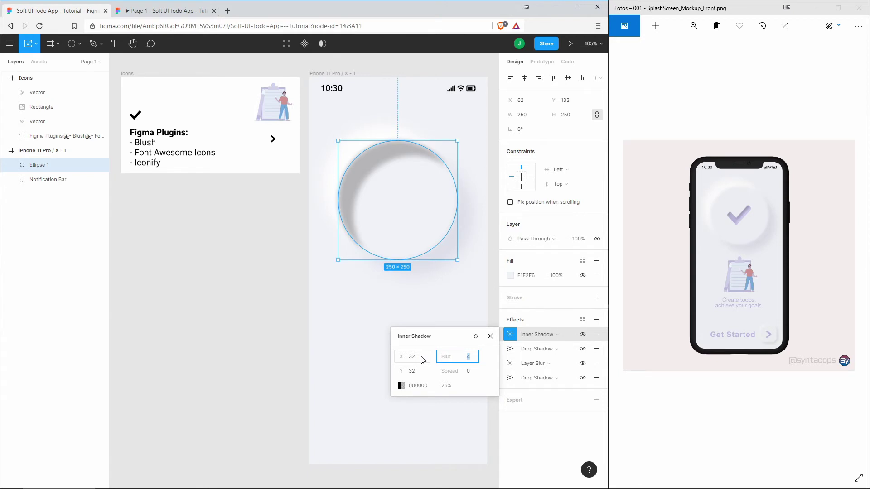
pyautogui.write('32')
pyautogui.press('Tab')
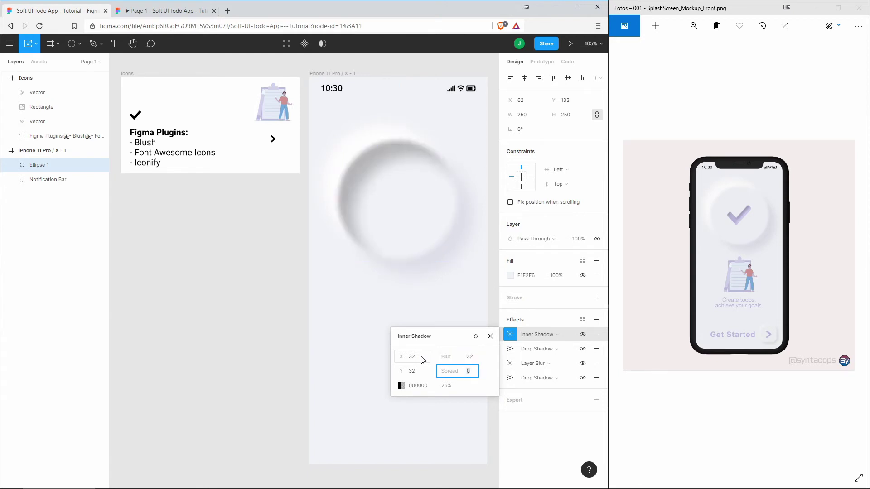
pyautogui.click(474, 323)
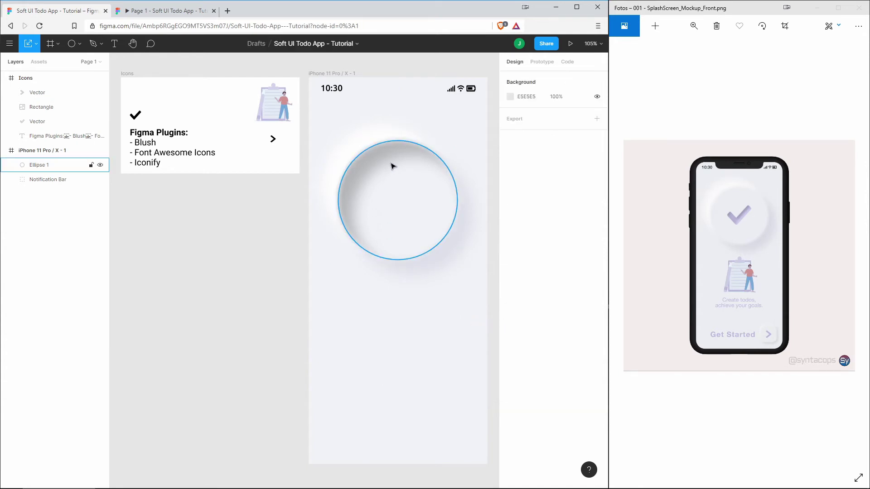
# Step: Add a second inner shadow offset X -32, Y -32 with blur 32
pyautogui.click(422, 202)
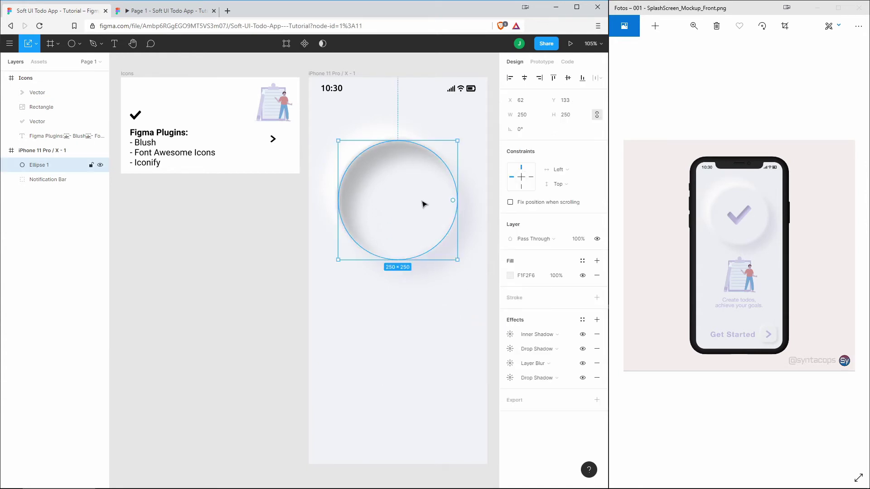
pyautogui.click(597, 320)
pyautogui.click(561, 335)
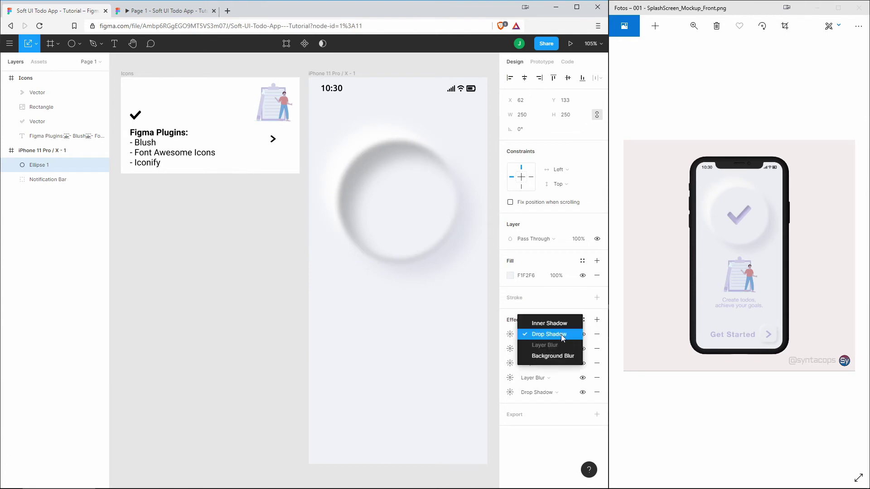
pyautogui.click(544, 325)
pyautogui.click(510, 334)
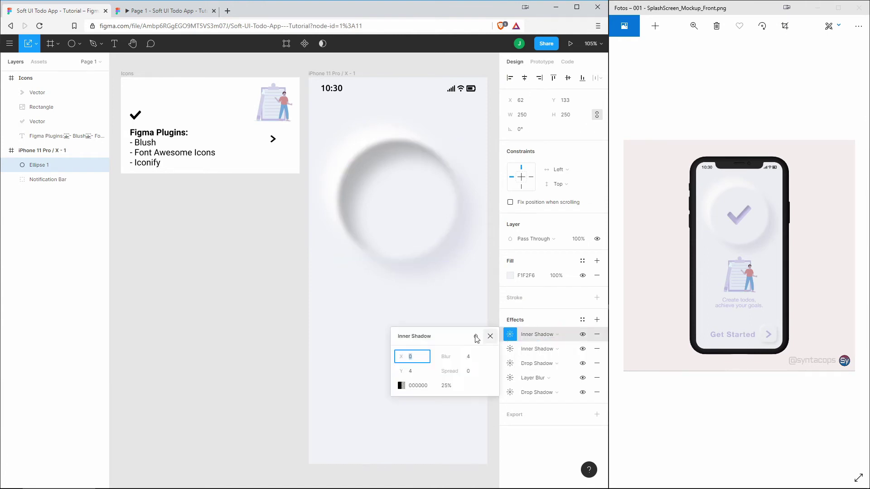
pyautogui.click(417, 358)
pyautogui.write('-32')
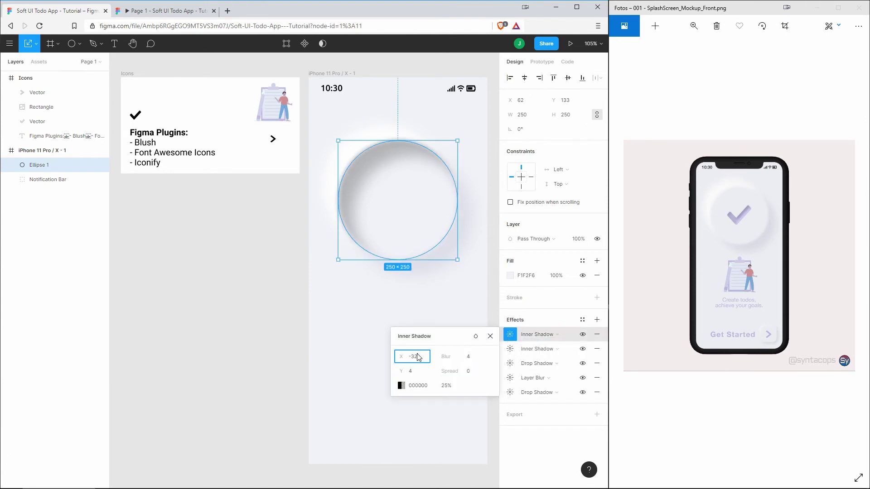
pyautogui.press('Tab')
pyautogui.write('-32')
pyautogui.press('Tab')
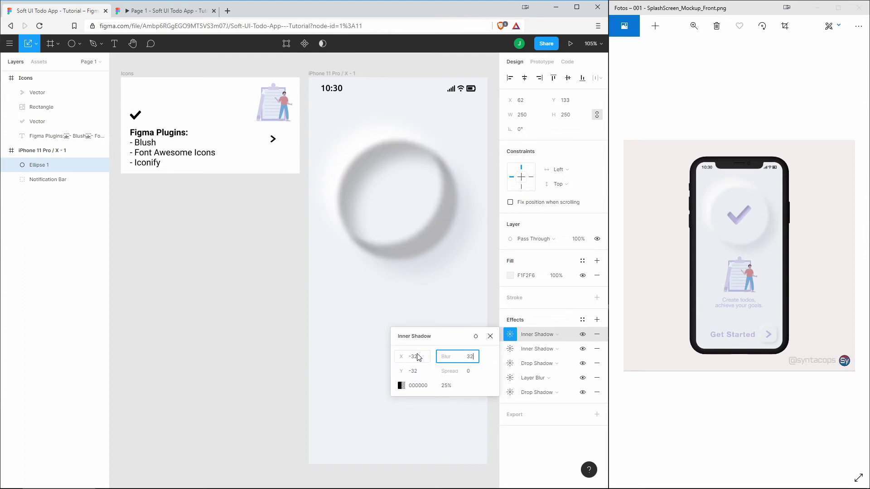
pyautogui.write('32')
pyautogui.press('Tab')
# Step: Set the second inner shadow's colour to white FFFFFF
pyautogui.click(401, 386)
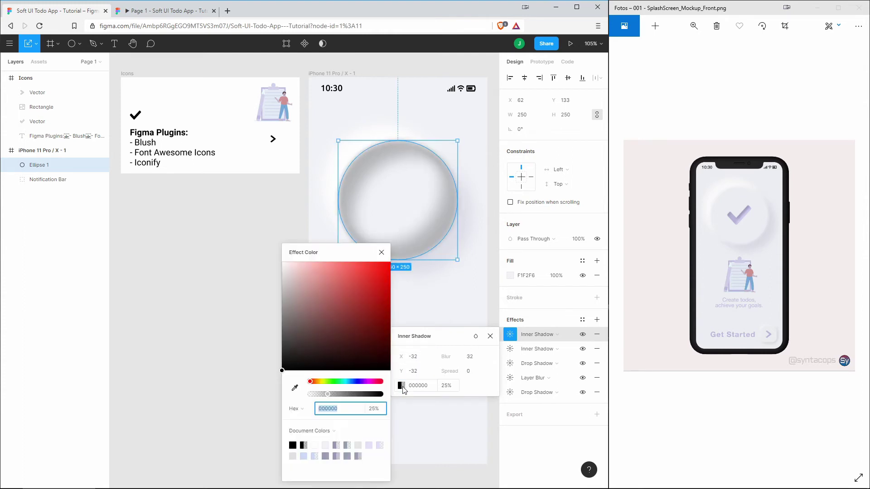
pyautogui.click(282, 262)
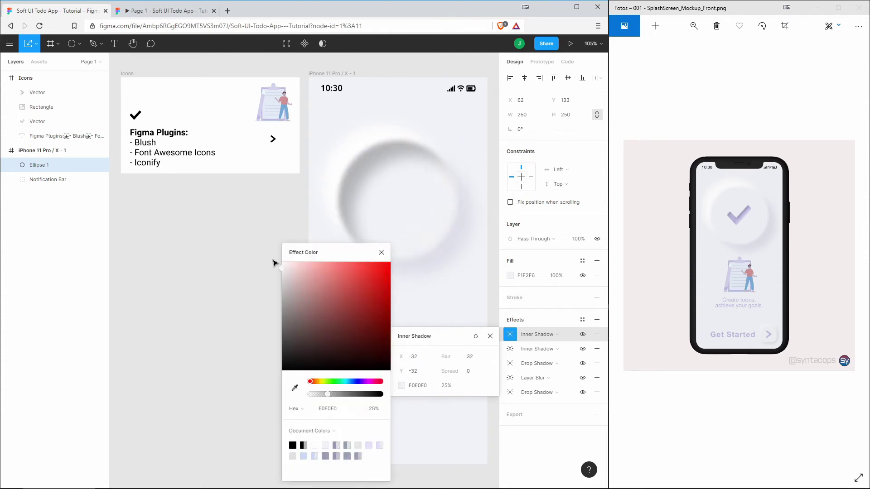
pyautogui.click(381, 252)
pyautogui.click(450, 307)
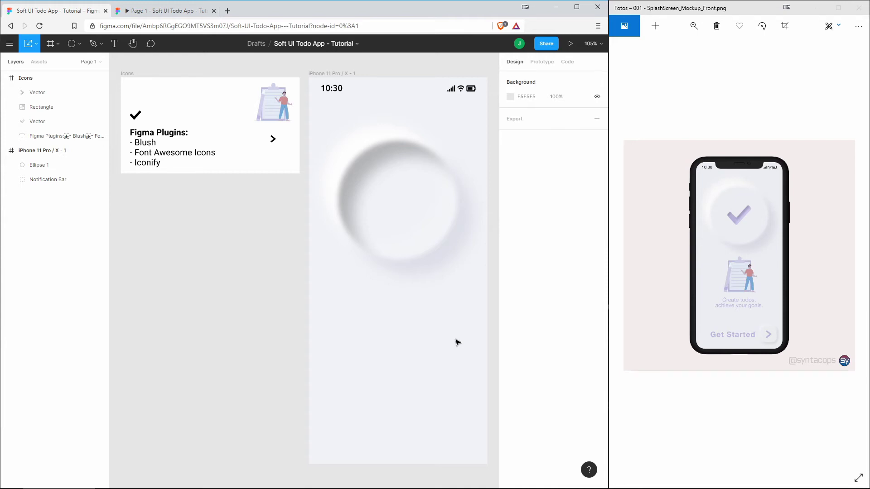
# Step: Hide both inner shadows on the circle so it looks raised
pyautogui.click(422, 205)
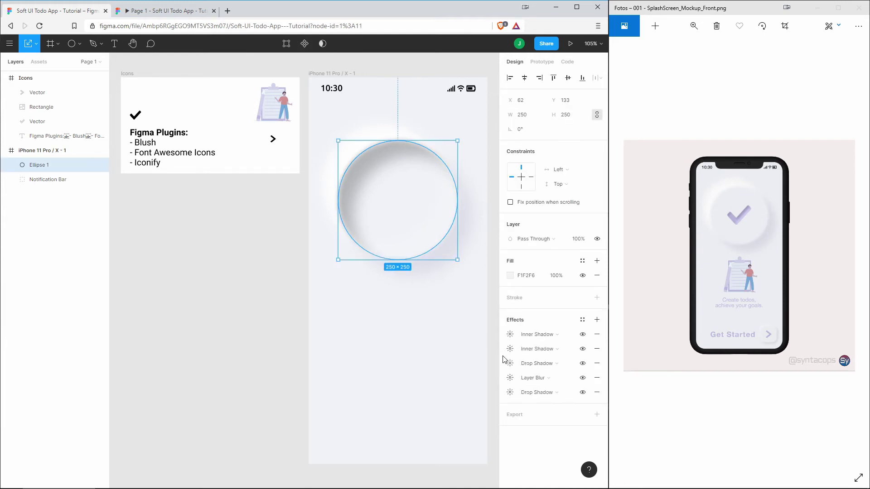
pyautogui.click(583, 334)
pyautogui.click(582, 349)
pyautogui.click(402, 311)
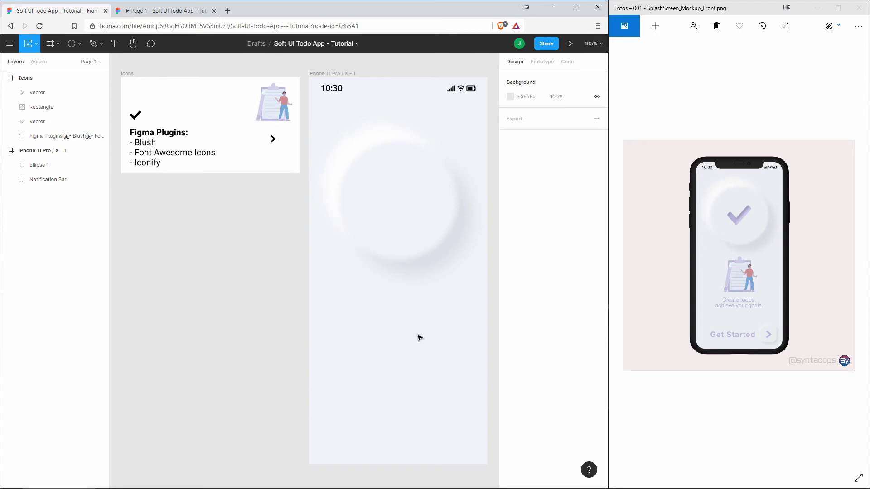
# Step: Move the checkmark to the centre of the circle and fill it BEBBE1
pyautogui.moveTo(136, 116); pyautogui.dragTo(410, 203)
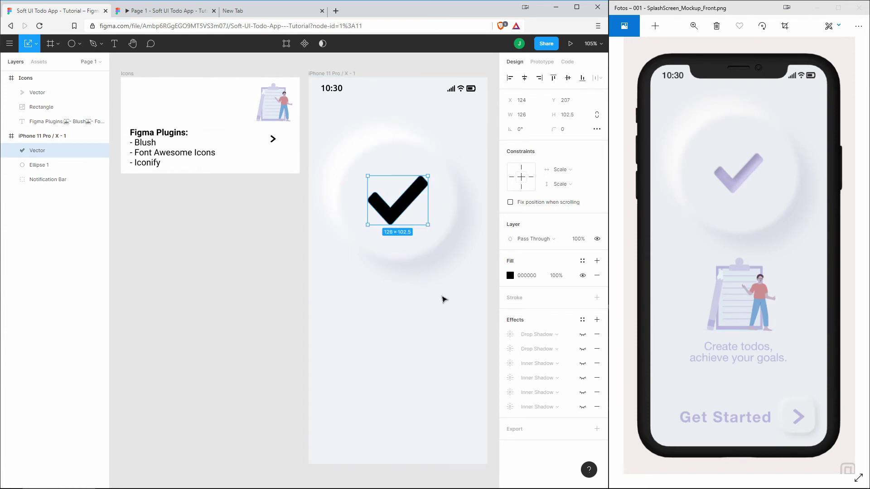
pyautogui.click(511, 276)
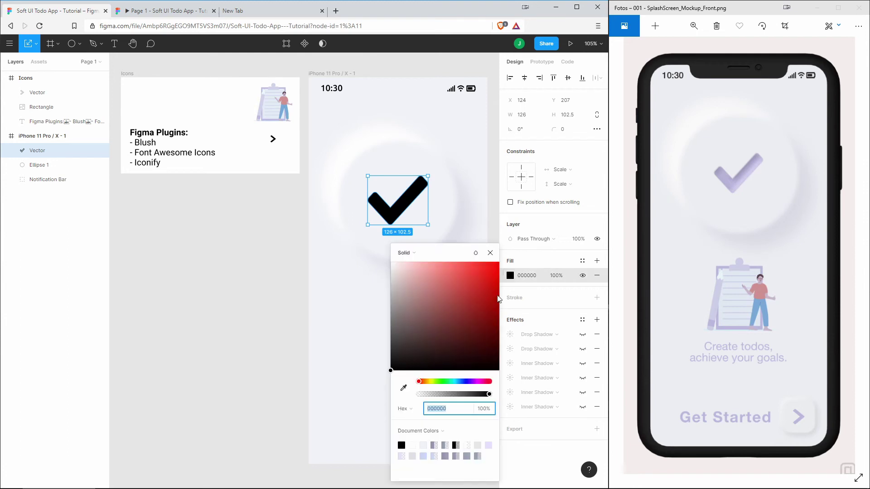
pyautogui.write('BEBBE1')
pyautogui.press('Return')
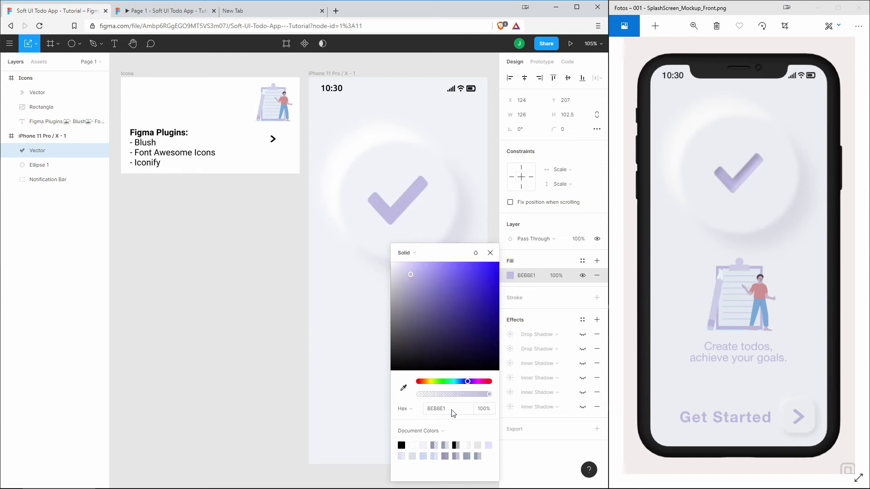
pyautogui.click(462, 306)
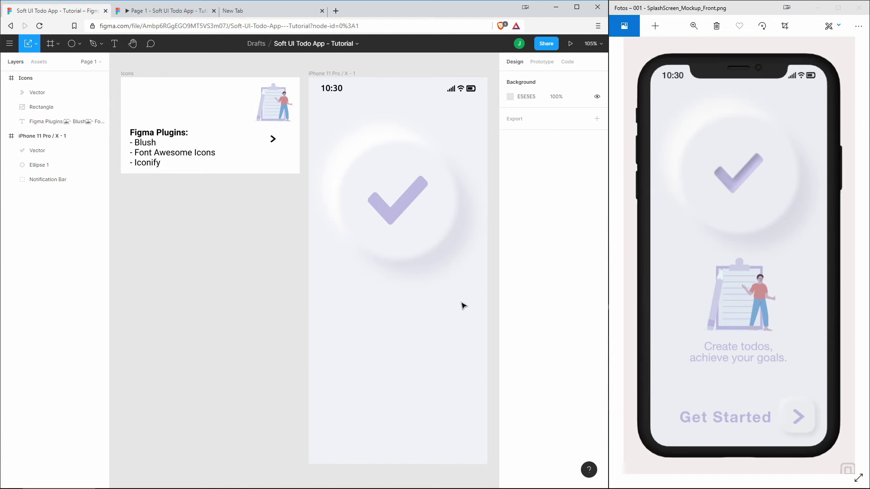
# Step: Apply the Neumorphism plugin to the checkmark with inset shape and intensity 27
pyautogui.rightClick(402, 204)
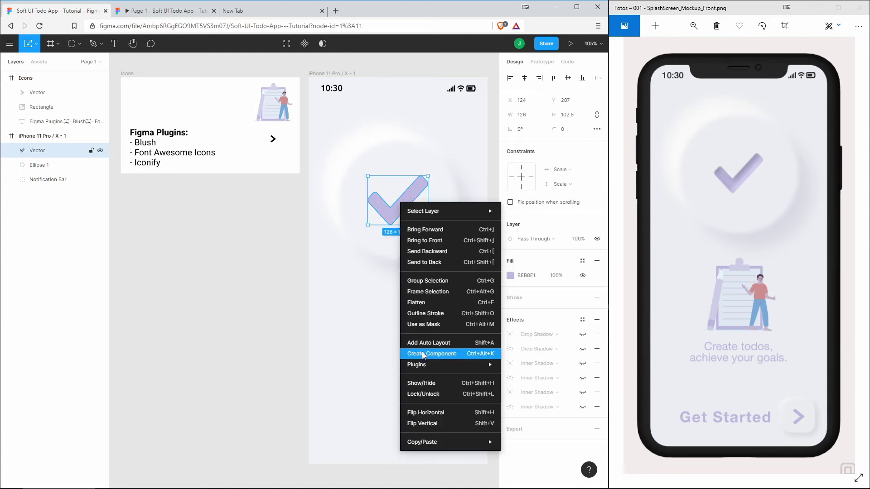
pyautogui.moveTo(432, 366)
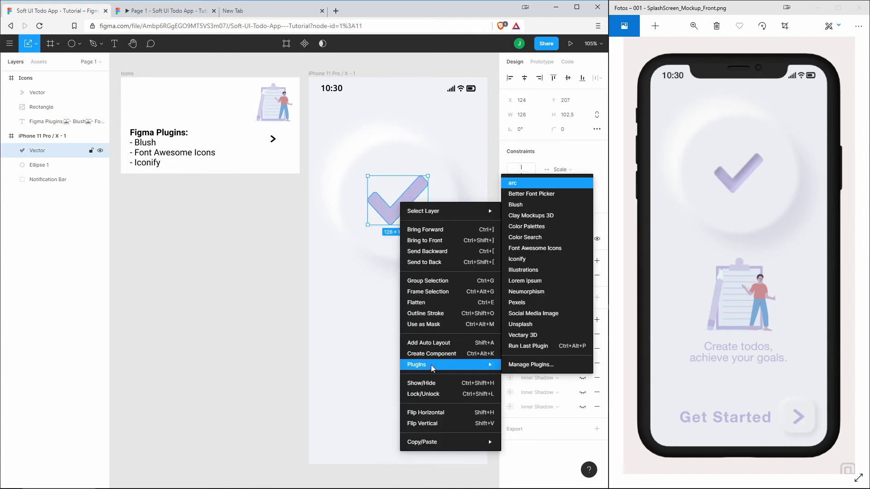
pyautogui.click(536, 292)
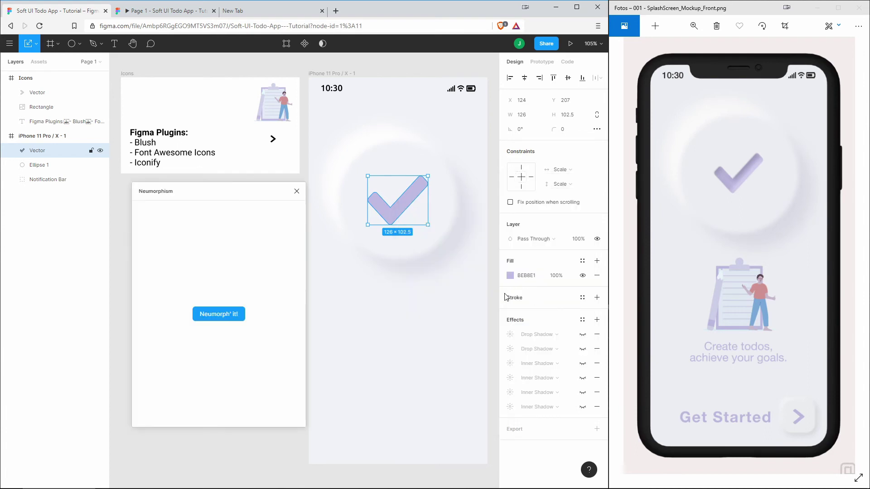
pyautogui.click(222, 317)
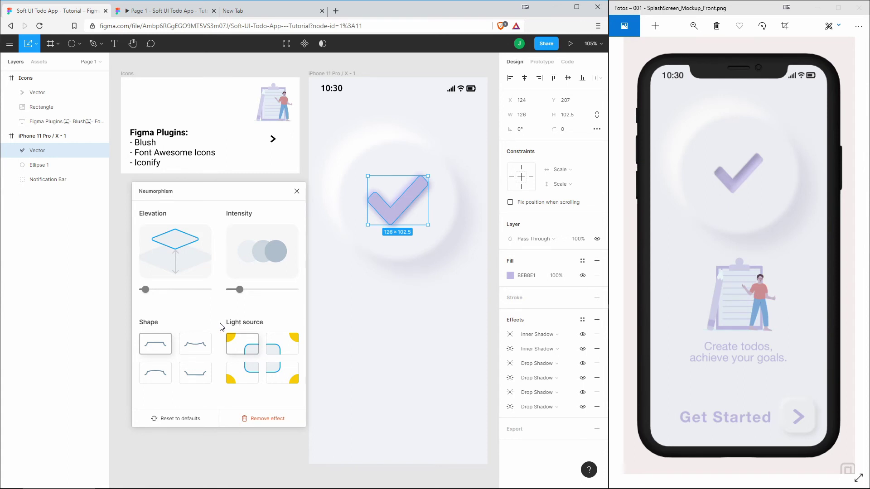
pyautogui.click(198, 379)
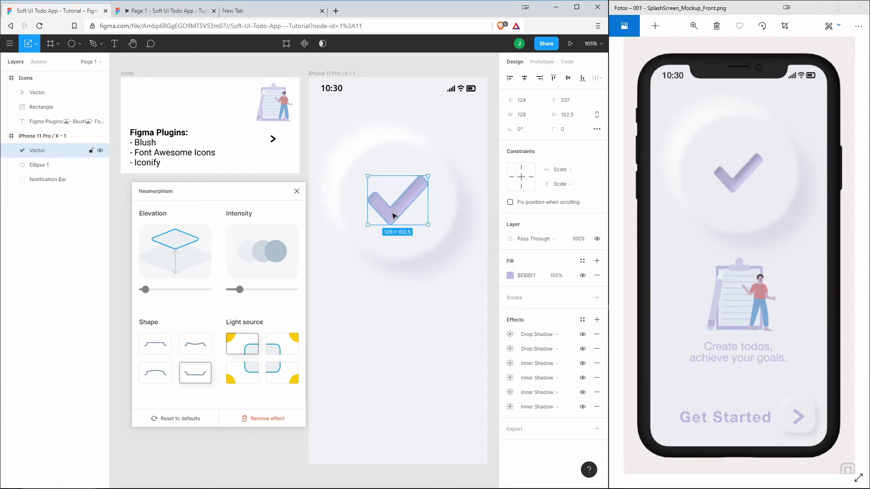
pyautogui.moveTo(240, 293)
pyautogui.moveTo(240, 294); pyautogui.dragTo(268, 295)
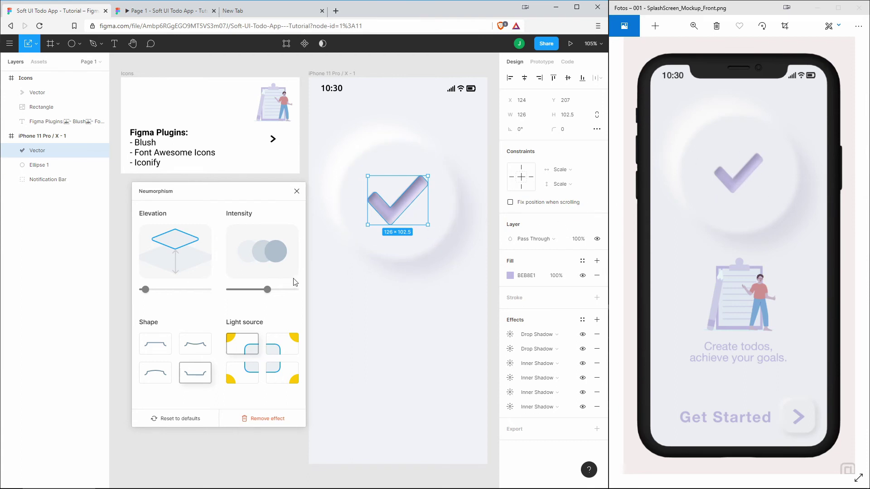
pyautogui.click(297, 192)
pyautogui.click(458, 288)
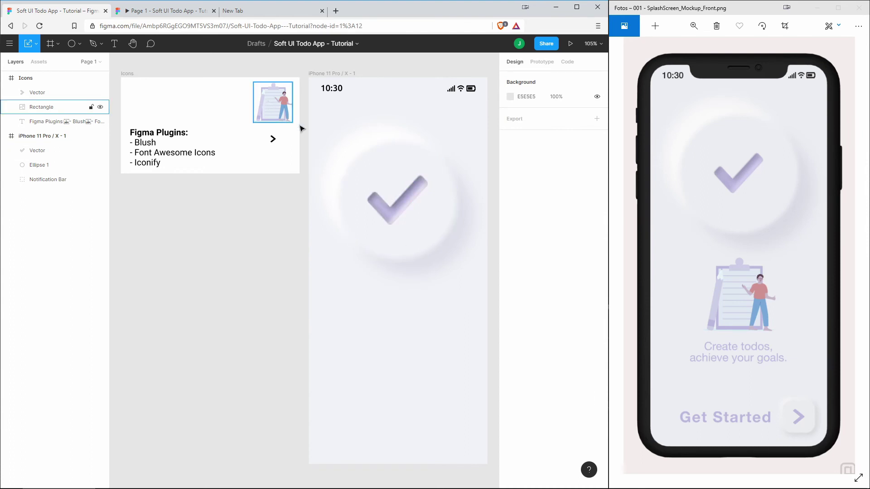
# Step: Place the clipboard illustration in the phone screen, shrunk and centred horizontally
pyautogui.moveTo(271, 104); pyautogui.dragTo(448, 360)
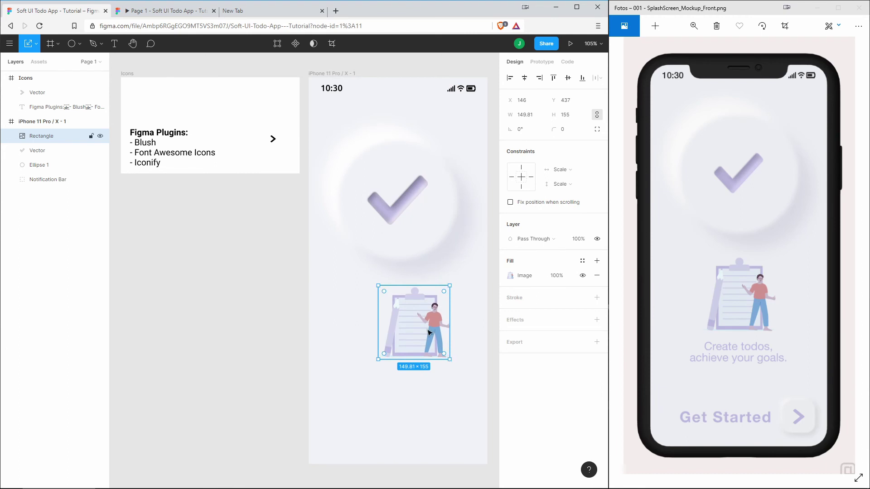
pyautogui.moveTo(427, 333); pyautogui.dragTo(411, 327)
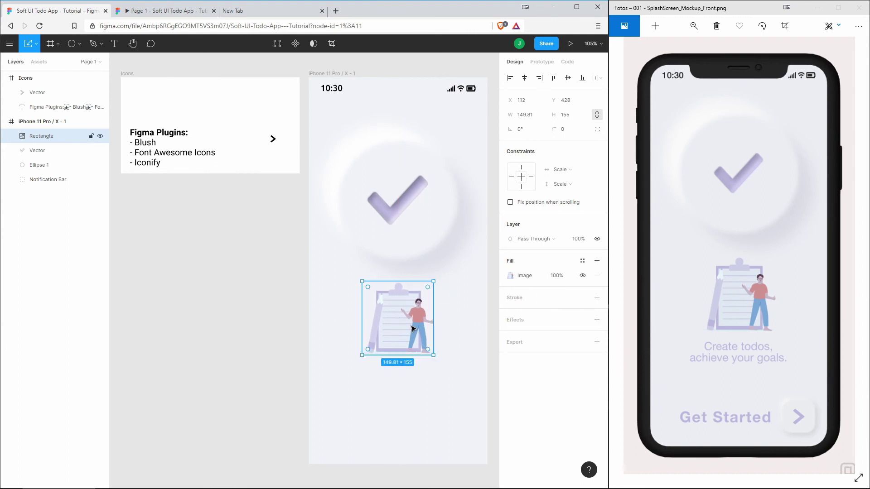
pyautogui.click(453, 338)
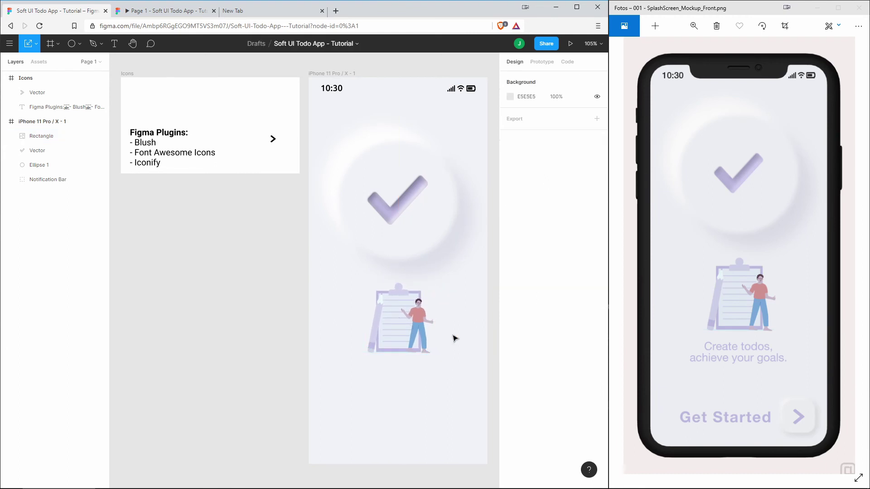
# Step: Group the circle and checkmark as 'Soft UI Button' and move it up to Y 100
pyautogui.click(419, 197)
pyautogui.keyDown('shift'); pyautogui.click(408, 203); pyautogui.keyUp('shift')
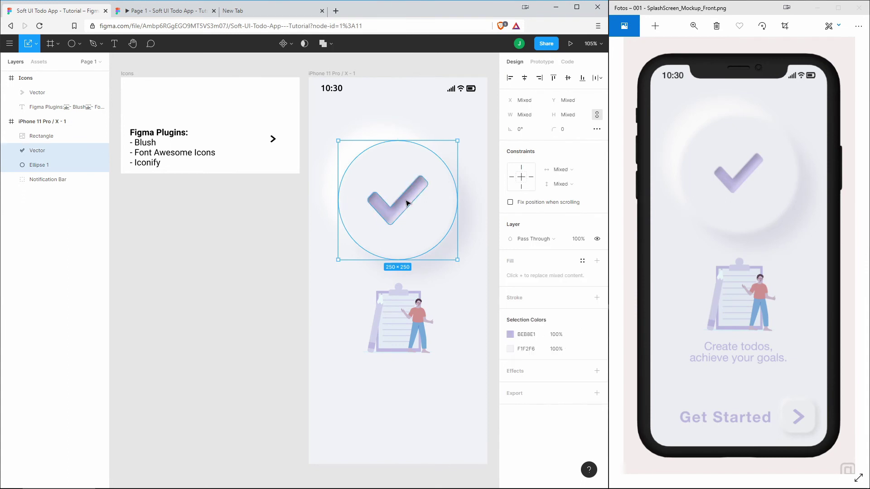
pyautogui.hotkey('ctrl', 'g')
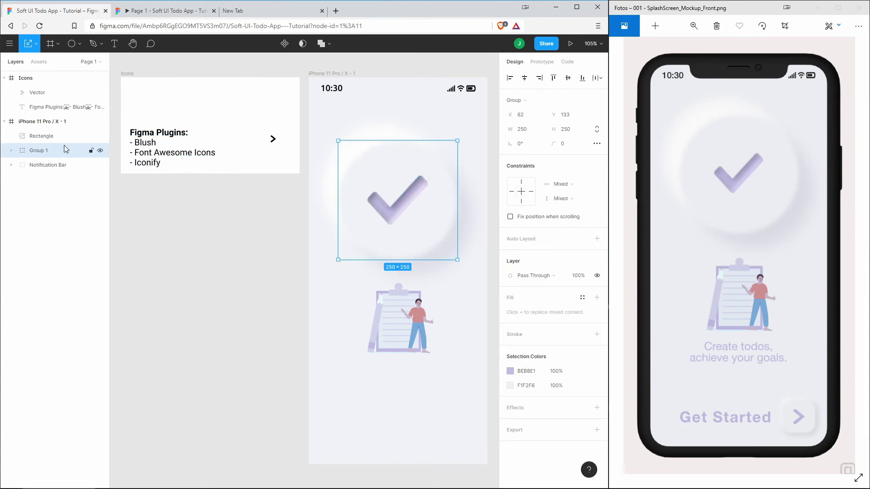
pyautogui.doubleClick(42, 151)
pyautogui.press('Return')
pyautogui.moveTo(402, 169); pyautogui.dragTo(404, 155)
# Step: Raise the illustration to Y 391, closer to the button
pyautogui.click(394, 317)
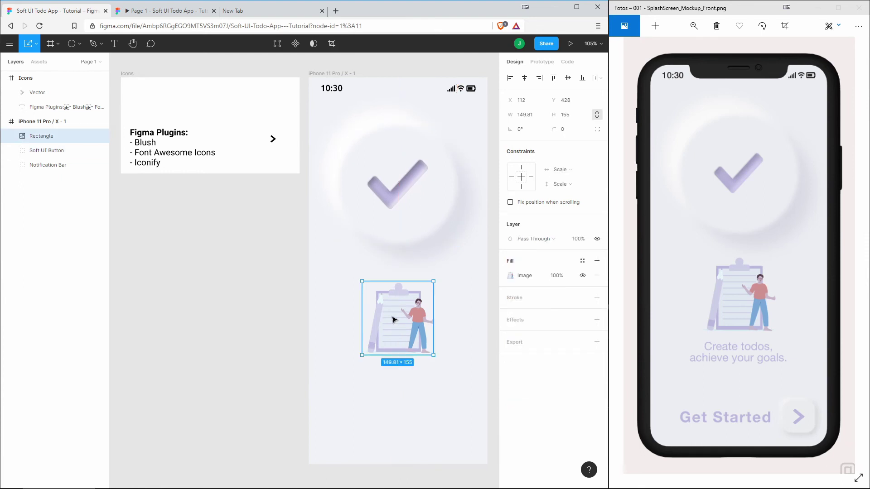
pyautogui.moveTo(409, 325); pyautogui.dragTo(409, 312)
pyautogui.click(460, 340)
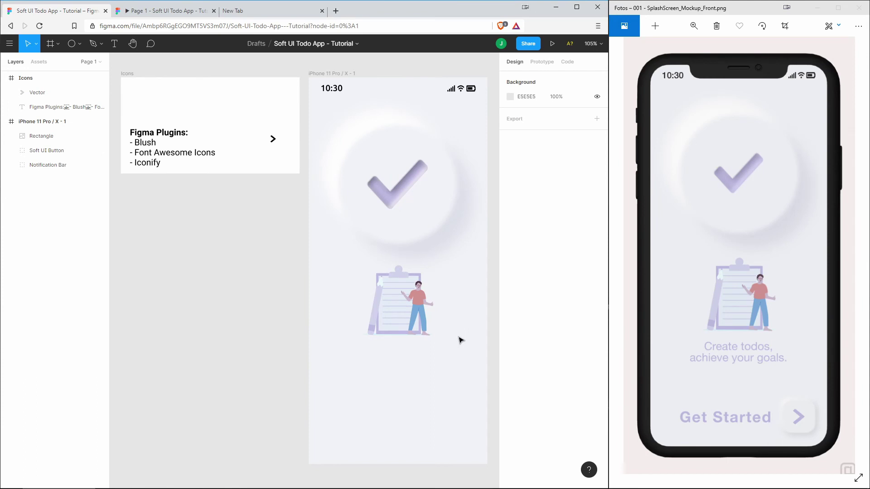
# Step: Paste the tagline 'Create todos, achieve your goals.' centred below the illustration
pyautogui.write('Create todos, achieve your goals.')
pyautogui.click(411, 402)
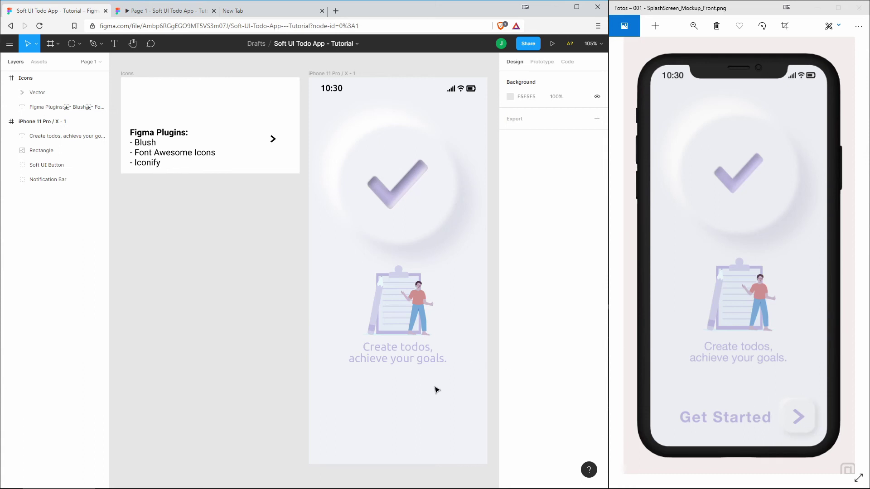
pyautogui.click(79, 44)
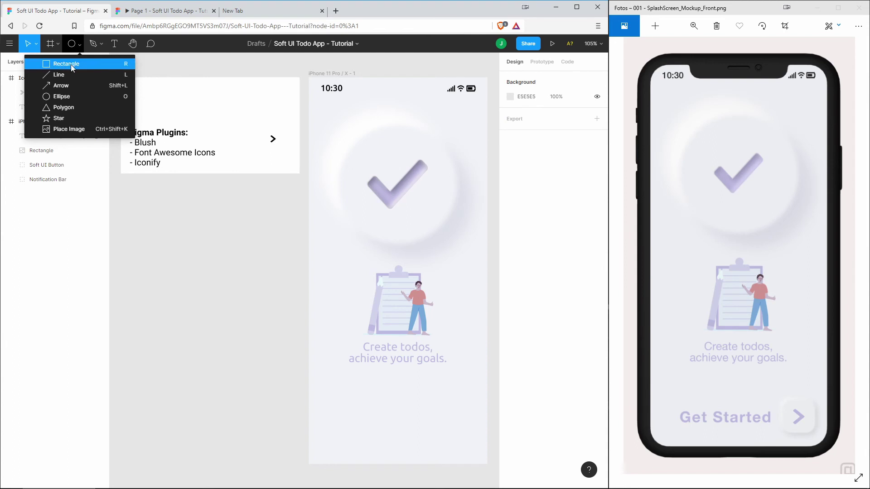
# Step: Draw a 70×70 square below the tagline with corner radius 20
pyautogui.click(71, 65)
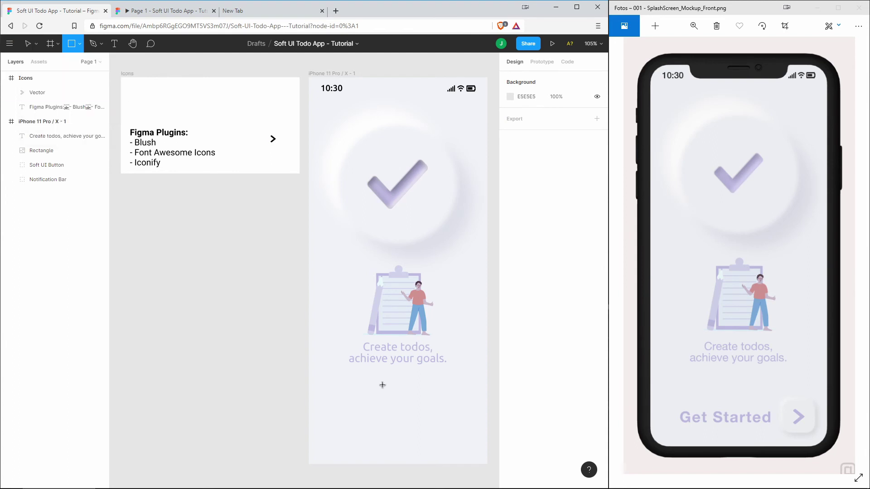
pyautogui.moveTo(382, 385)
pyautogui.mouseDown()
pyautogui.moveTo(433, 422)
pyautogui.moveTo(433, 436)
pyautogui.mouseUp()
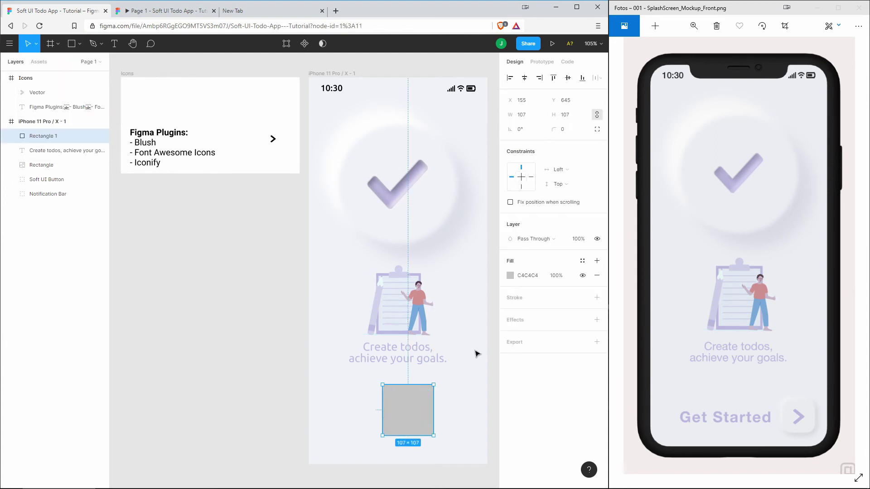
pyautogui.click(525, 117)
pyautogui.write('70')
pyautogui.click(567, 131)
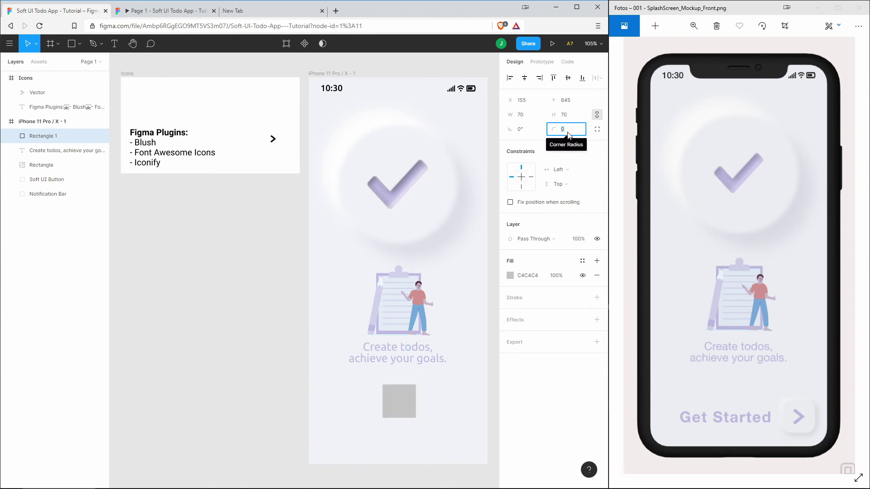
pyautogui.write('20')
pyautogui.press('Return')
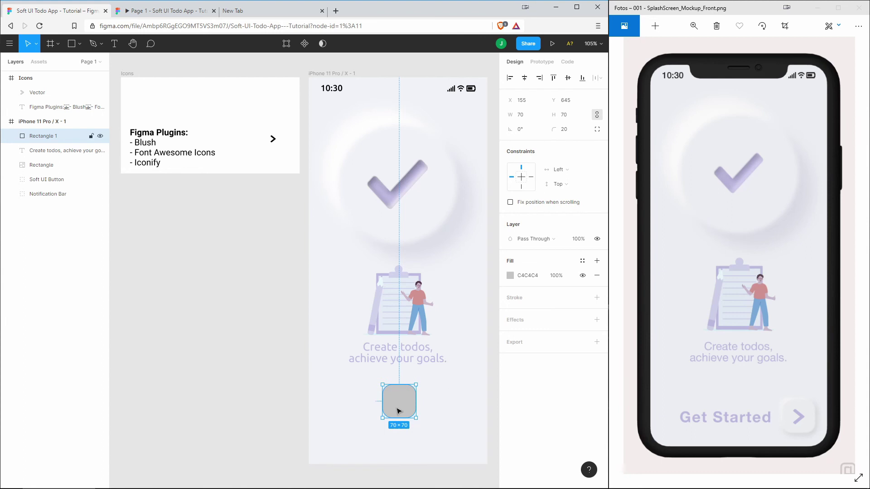
# Step: Fill the square with the phone background colour F1F2F6 using the eyedropper
pyautogui.click(510, 275)
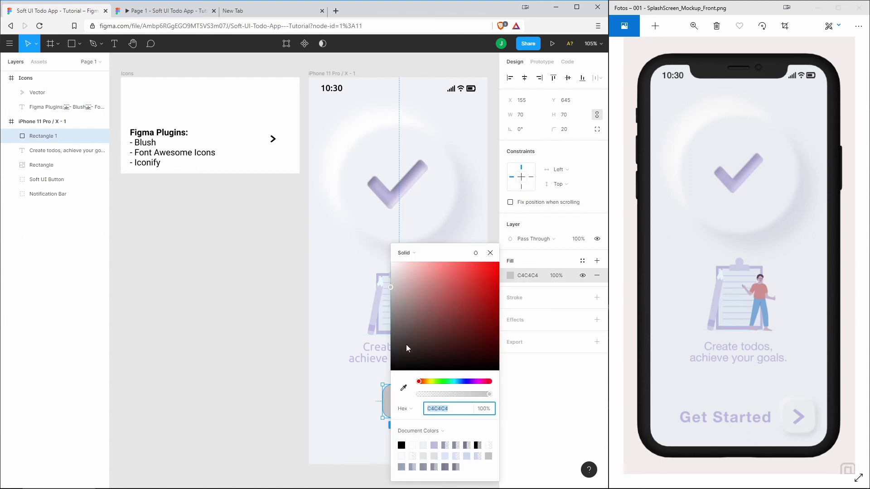
pyautogui.click(404, 387)
pyautogui.click(455, 97)
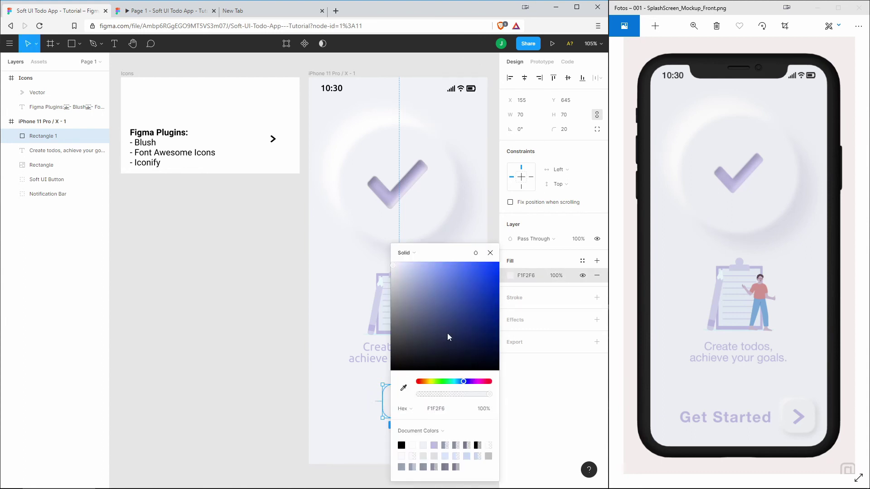
pyautogui.click(490, 253)
# Step: Generate soft neumorphic shadows on the square with the Neumorphism plugin
pyautogui.rightClick(398, 406)
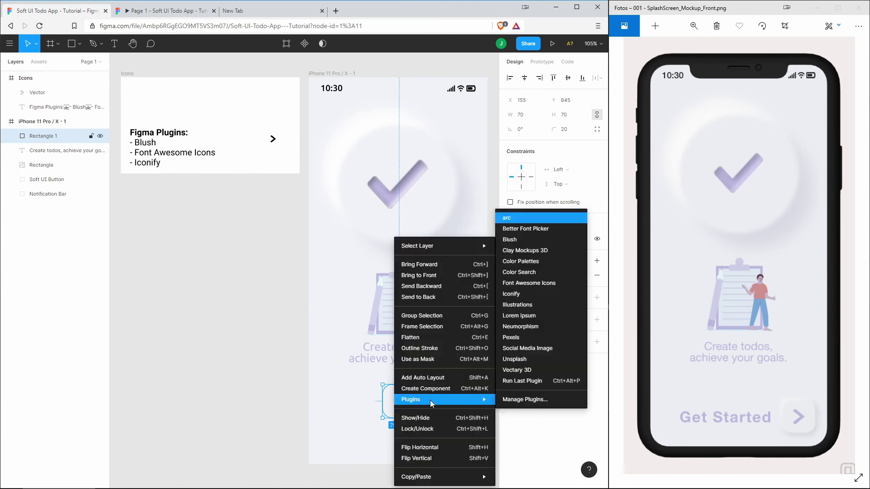
pyautogui.click(537, 326)
pyautogui.click(232, 316)
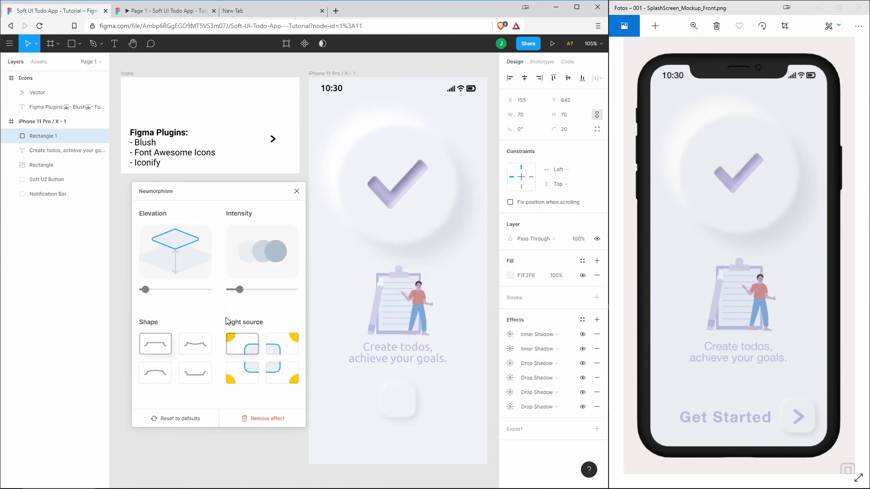
pyautogui.click(296, 194)
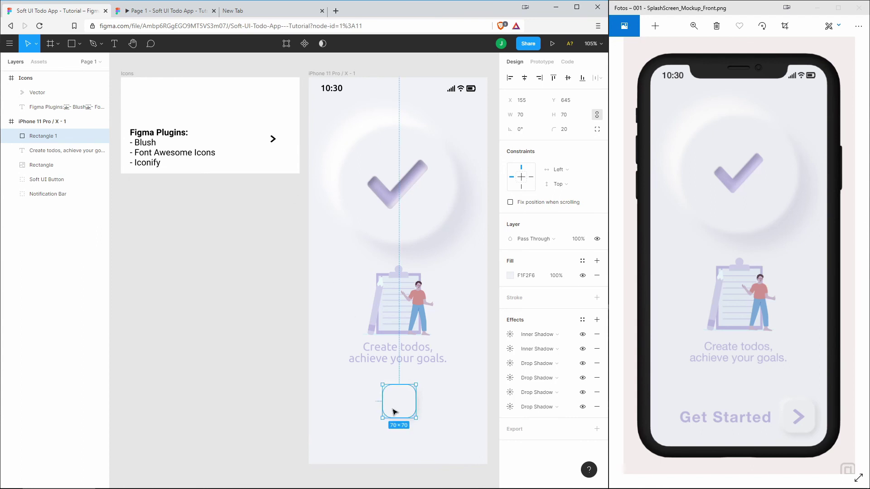
# Step: Move the soft button to the bottom right (X 280, Y 695) using the layout grid
pyautogui.click(329, 77)
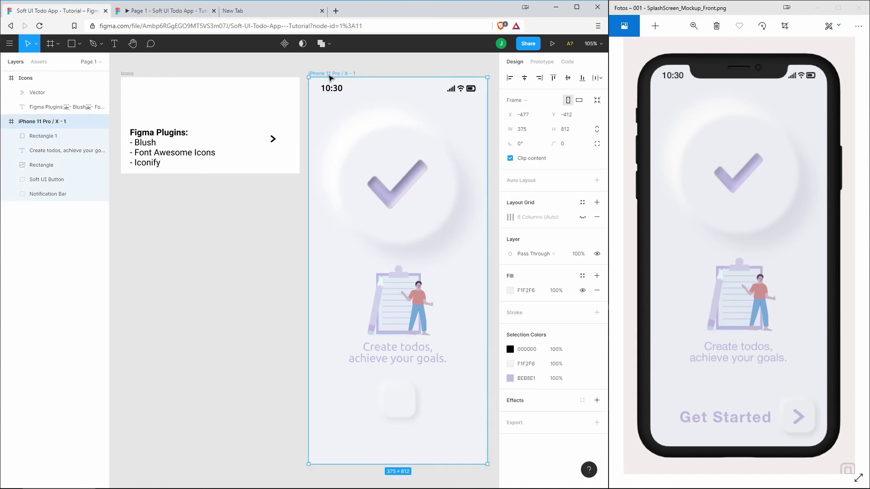
pyautogui.click(583, 218)
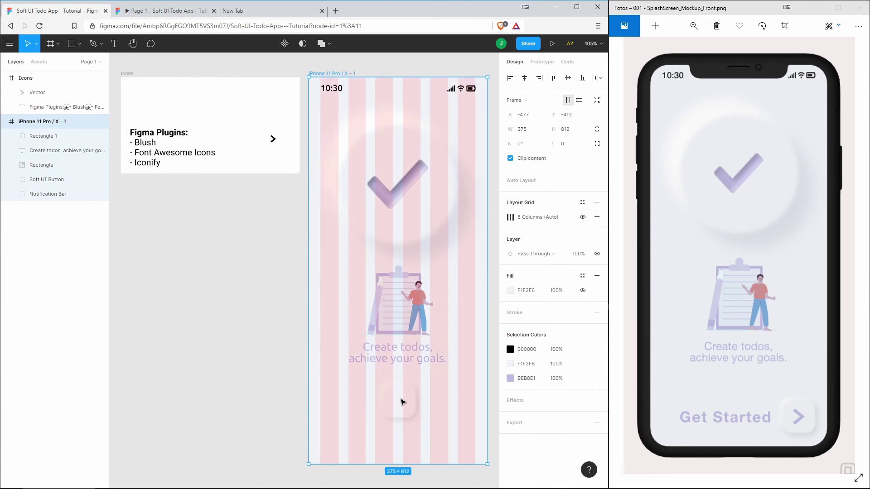
pyautogui.click(408, 403)
pyautogui.moveTo(408, 403); pyautogui.dragTo(464, 425)
pyautogui.click(416, 420)
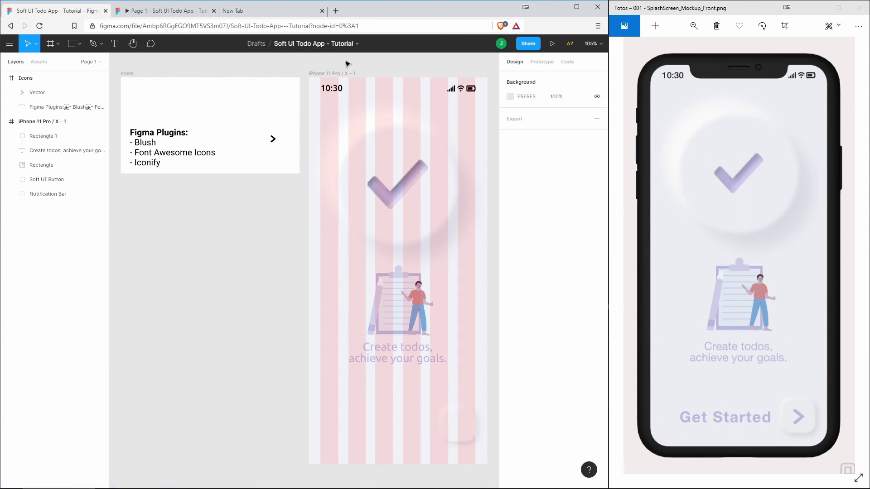
pyautogui.click(353, 75)
pyautogui.click(583, 217)
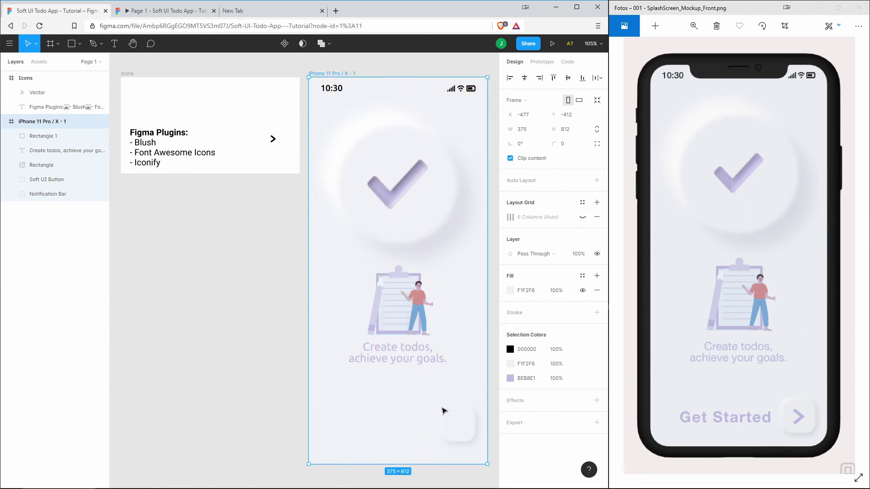
pyautogui.click(434, 403)
pyautogui.click(464, 425)
pyautogui.click(367, 421)
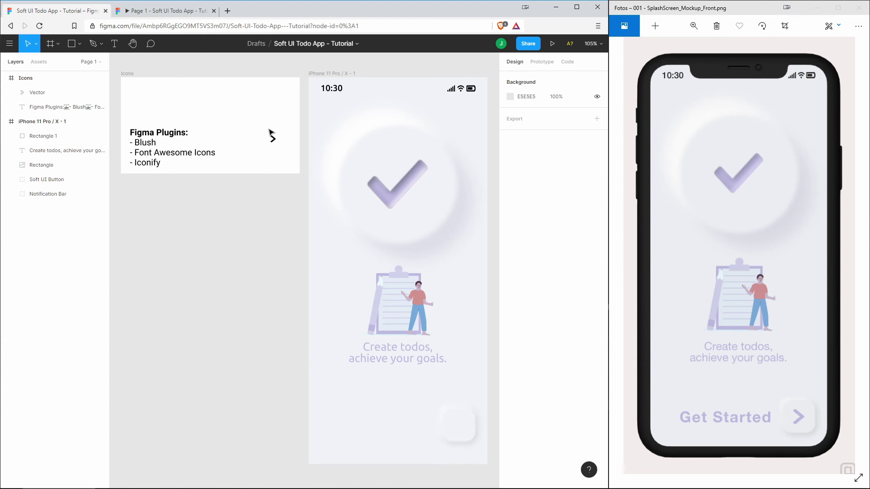
# Step: Place the arrow icon in the soft button and scale it proportionally to 21×28
pyautogui.moveTo(273, 139); pyautogui.dragTo(460, 427)
pyautogui.moveTo(461, 427); pyautogui.dragTo(461, 427)
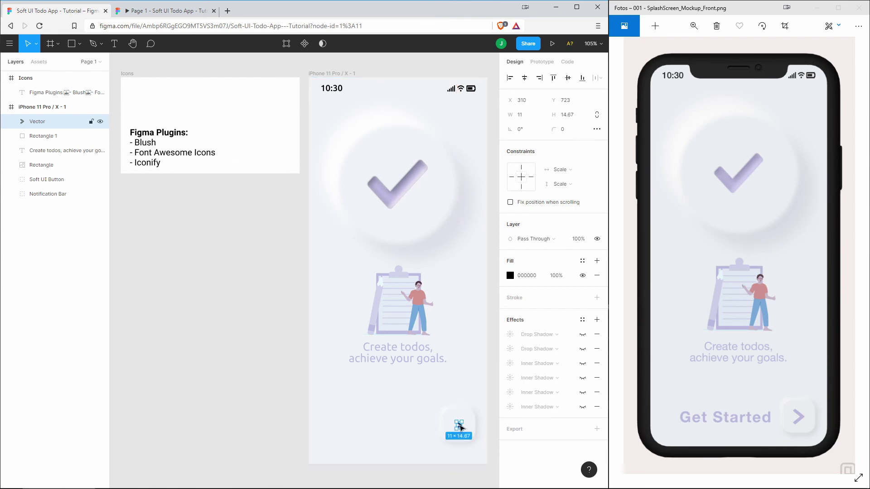
pyautogui.press('k')
pyautogui.moveTo(462, 422)
pyautogui.mouseDown()
pyautogui.moveTo(467, 417)
pyautogui.moveTo(462, 426)
pyautogui.mouseUp()
# Step: Colour the arrow lavender BEBBE1, sampled from the illustration
pyautogui.click(511, 277)
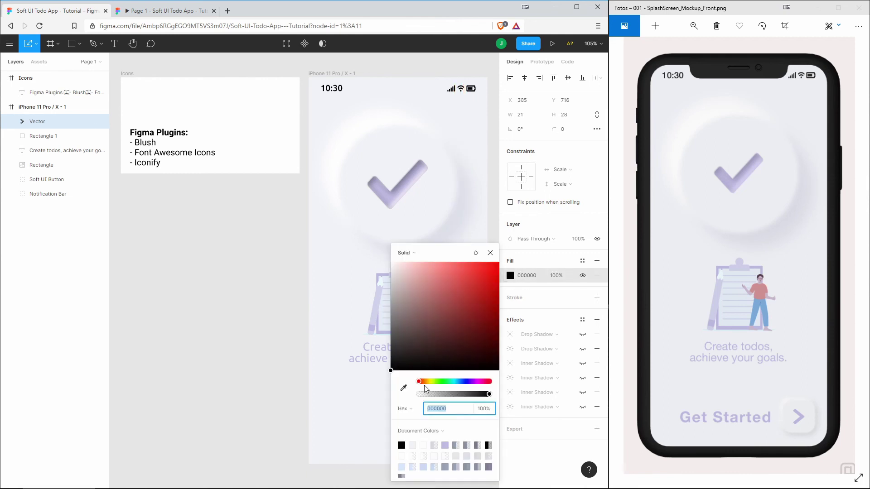
pyautogui.click(401, 444)
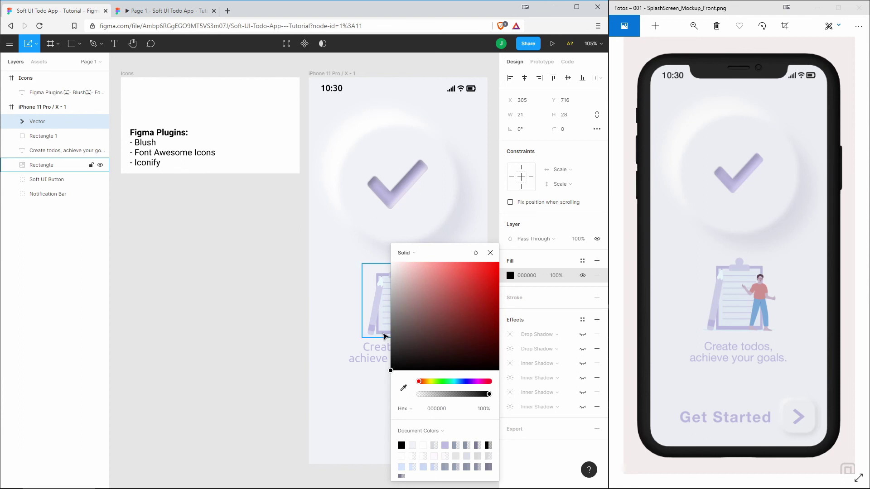
pyautogui.click(403, 388)
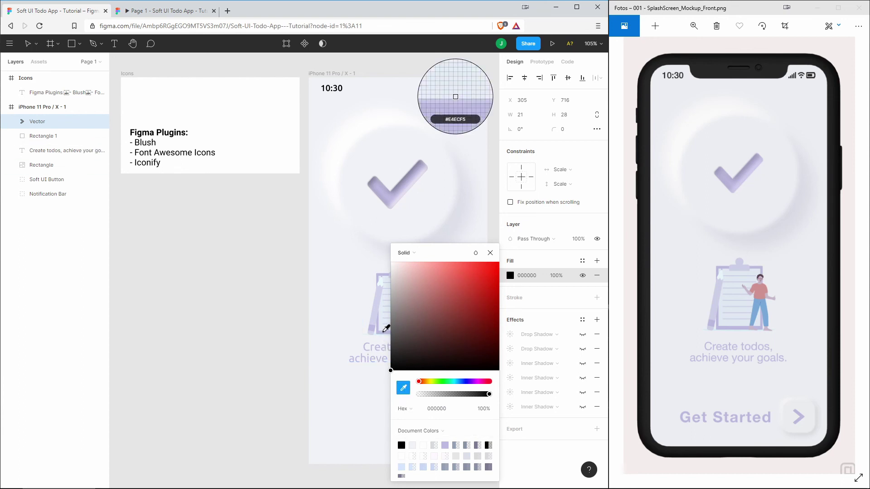
pyautogui.click(426, 319)
pyautogui.press('Escape')
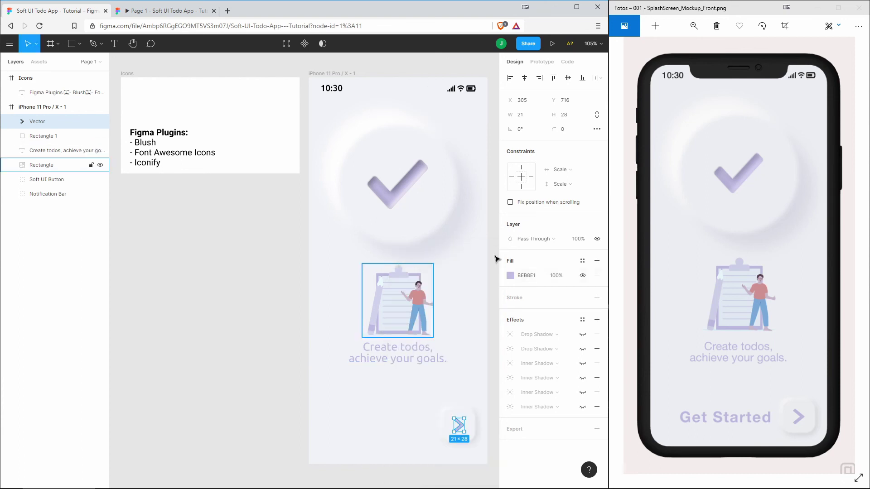
# Step: Nudge the arrow to centre it within the button
pyautogui.click(428, 428)
pyautogui.click(461, 426)
pyautogui.moveTo(464, 426); pyautogui.dragTo(463, 426)
pyautogui.click(403, 430)
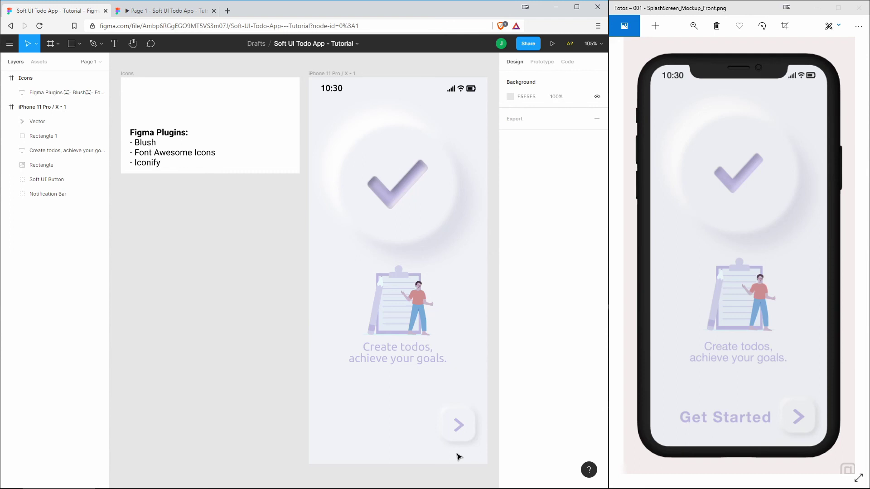
# Step: Paste the 'Get Started' label beside the arrow button and lower both slightly
pyautogui.hotkey('ctrl', 'v')
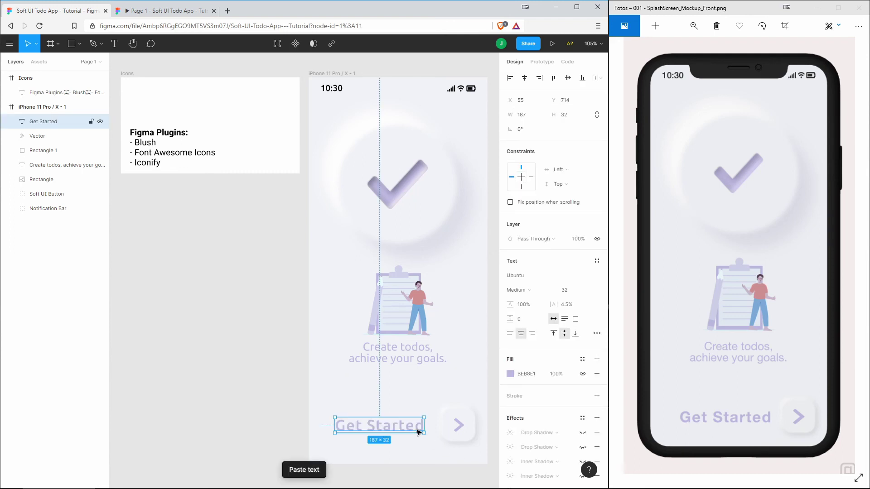
pyautogui.click(438, 405)
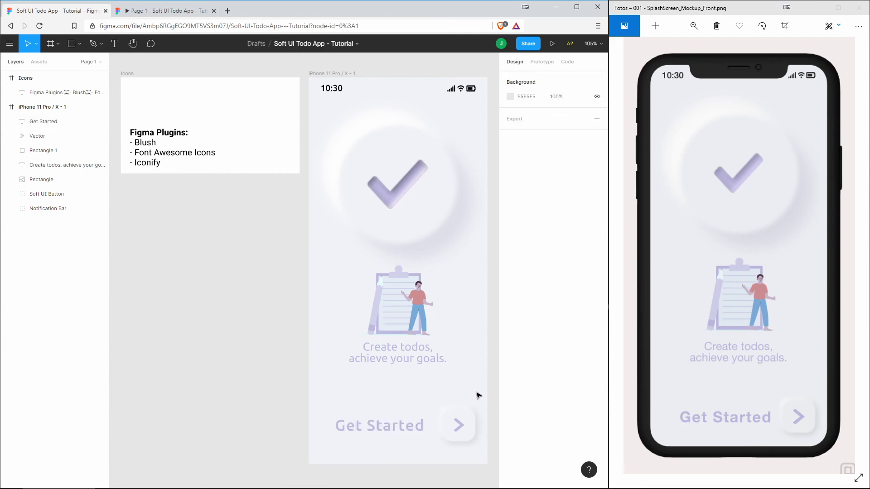
pyautogui.moveTo(481, 390); pyautogui.dragTo(327, 459)
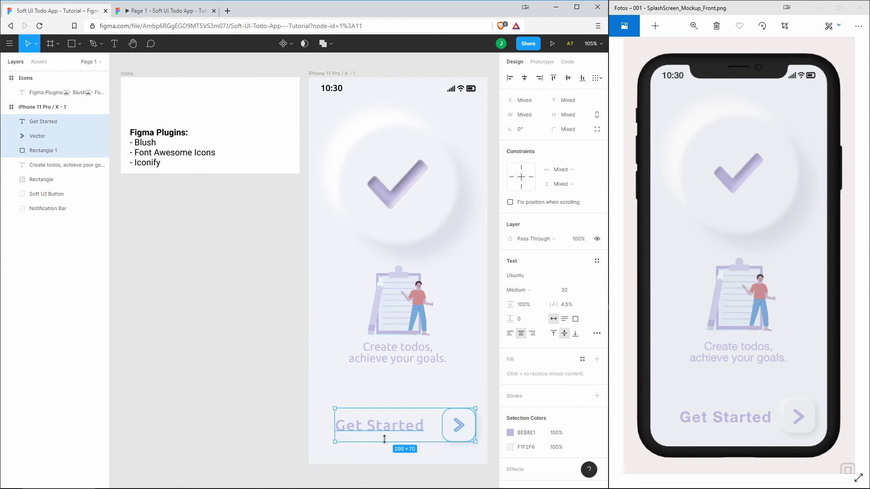
pyautogui.moveTo(404, 429); pyautogui.dragTo(405, 437)
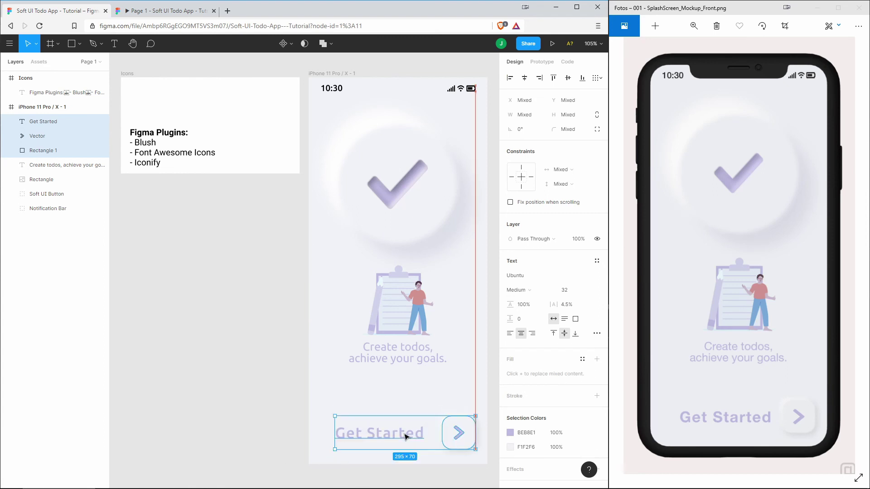
pyautogui.click(434, 409)
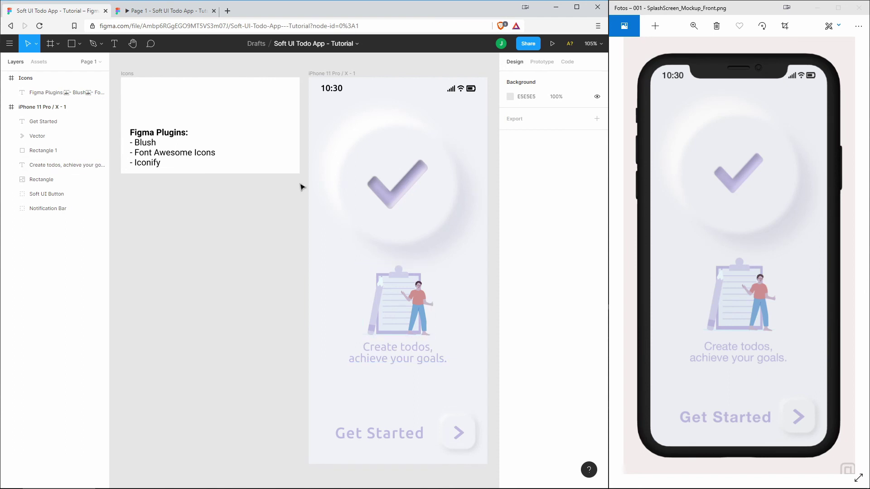
# Step: Show the finished Soft UI splash screen in the iPhone prototype presentation
pyautogui.click(157, 10)
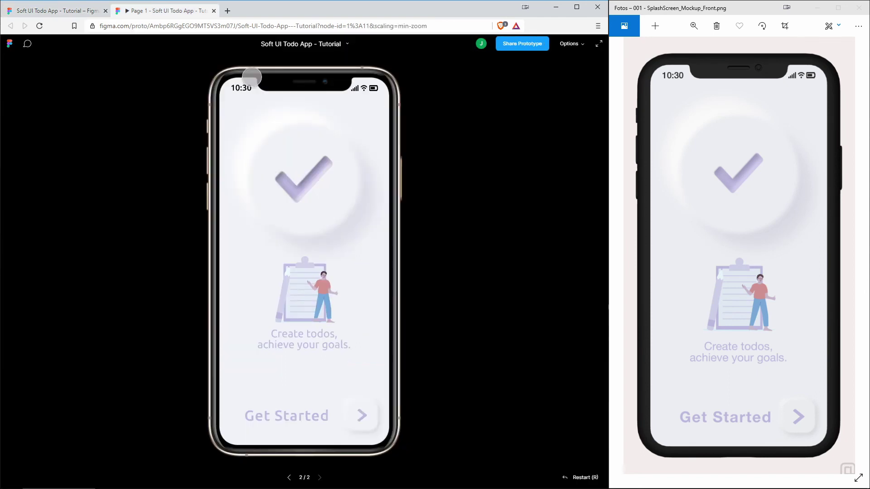